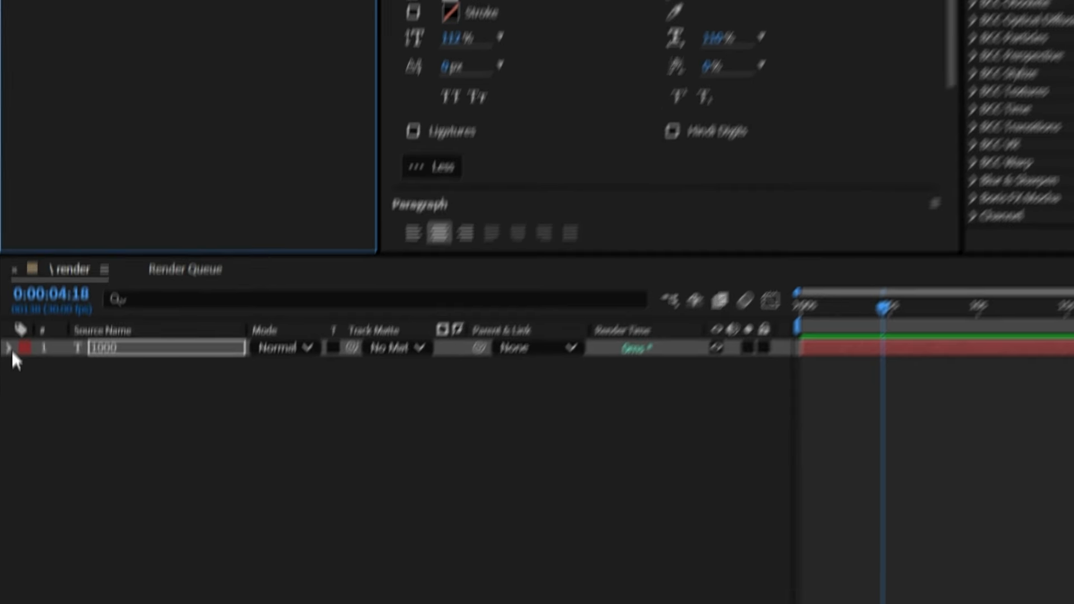
# Link the 1000 text layer's Source Text to the Angle Control's Angle and test it with a temporary angle of 102°.
pyautogui.click(7, 557)
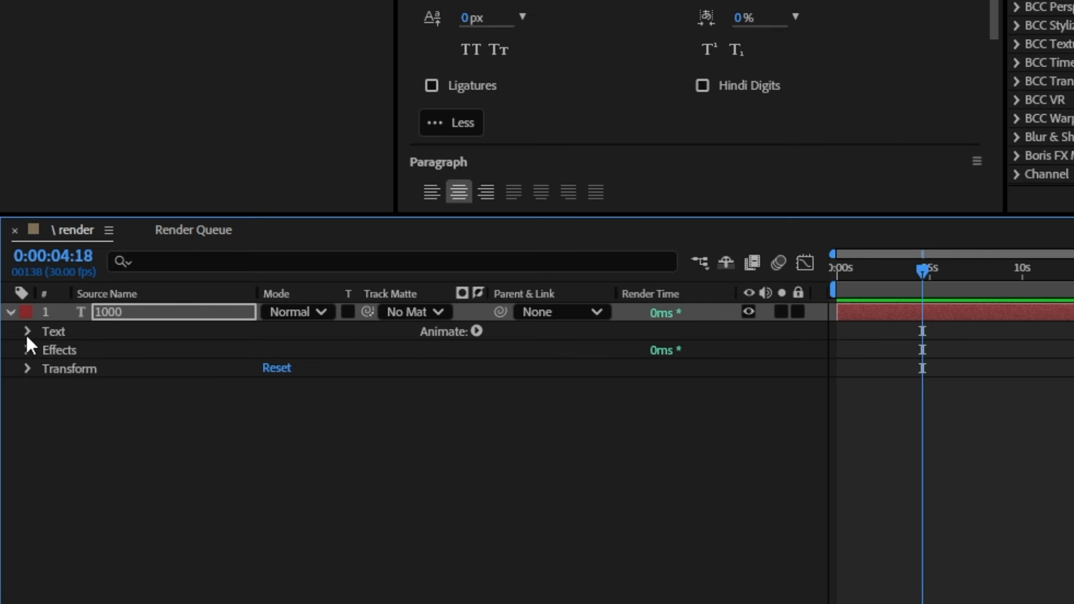
pyautogui.click(26, 332)
pyautogui.click(101, 351)
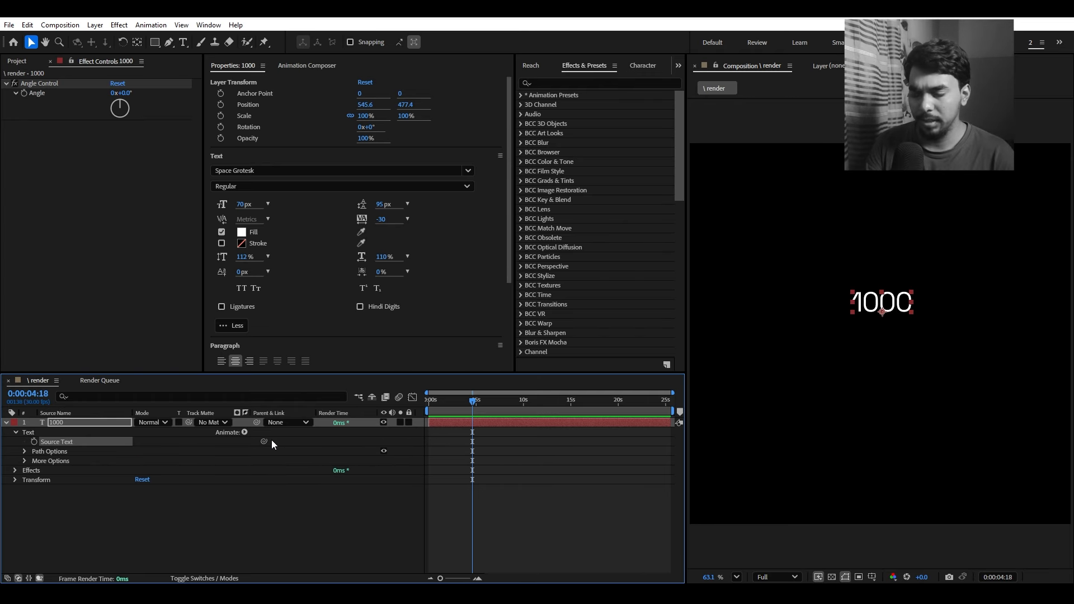
pyautogui.moveTo(263, 441); pyautogui.dragTo(54, 96)
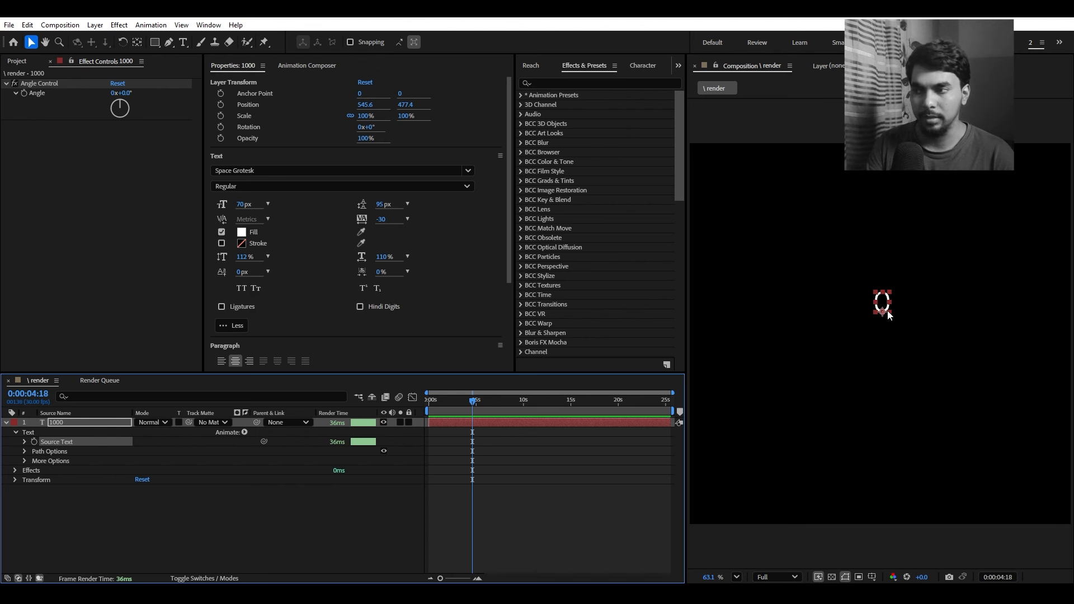
pyautogui.moveTo(129, 93); pyautogui.dragTo(185, 94)
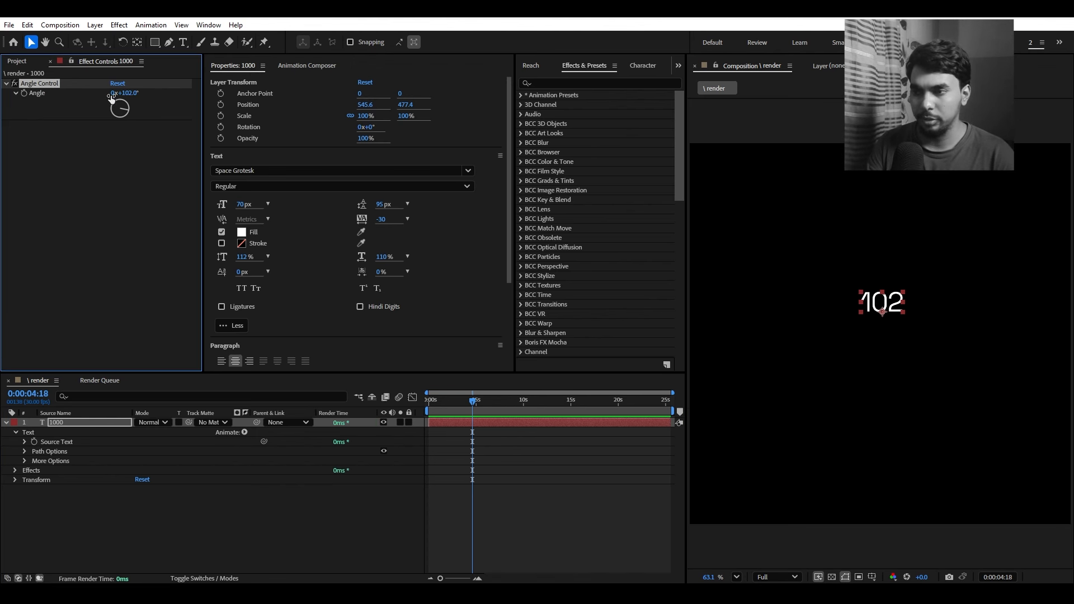
pyautogui.hotkey('ctrl', 'z')
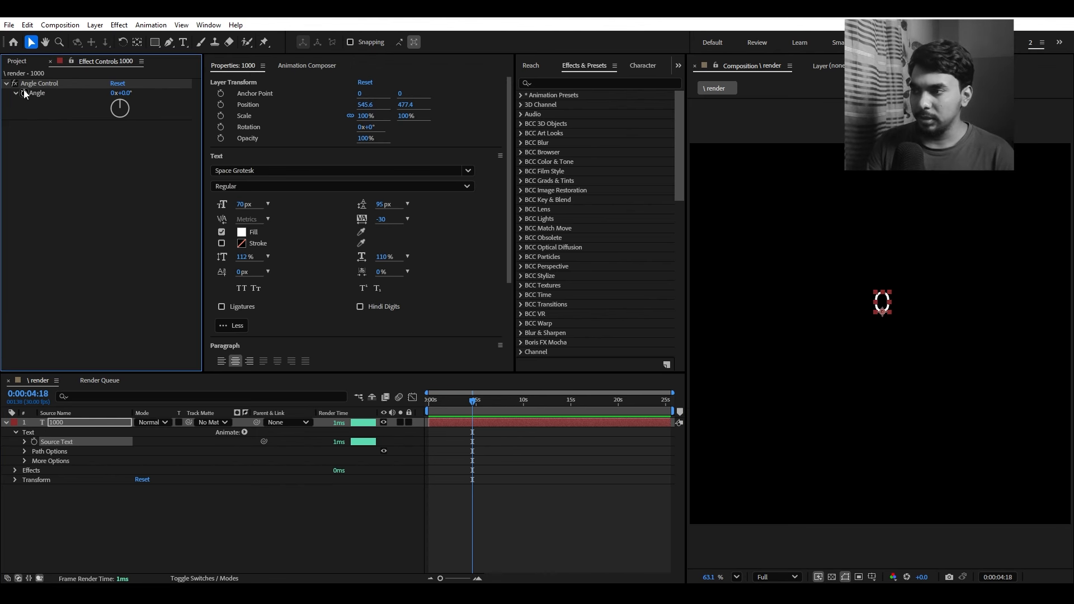
# Keyframe the Angle Control's Angle from 0 at the composition's start to 10000 degrees at about 2.5 seconds.
pyautogui.click(24, 93)
pyautogui.press('u')
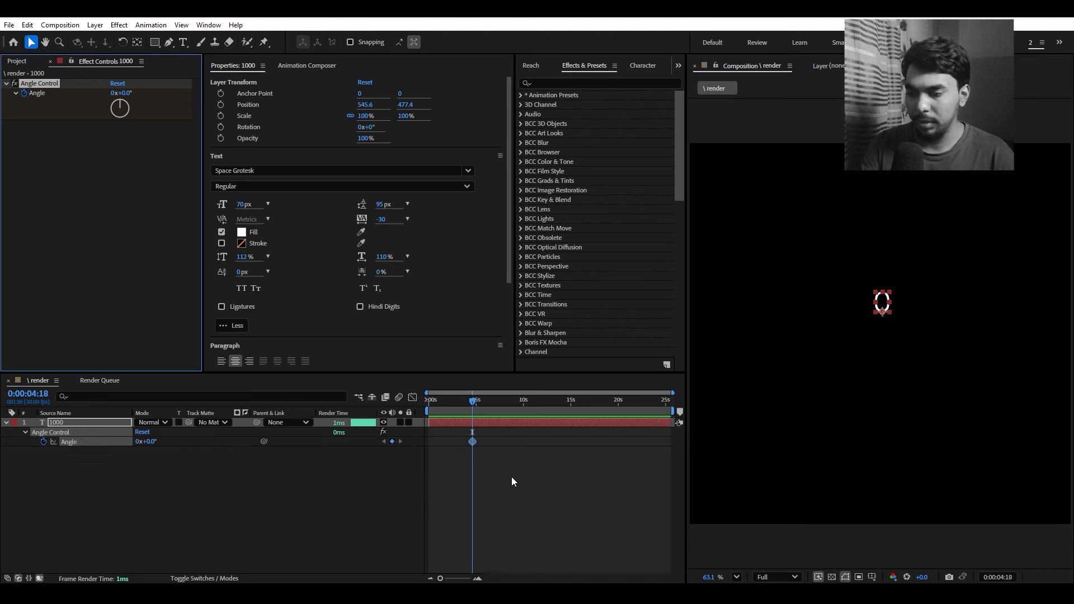
pyautogui.moveTo(472, 442); pyautogui.dragTo(428, 442)
pyautogui.click(124, 93)
pyautogui.write('10')
pyautogui.press('Return')
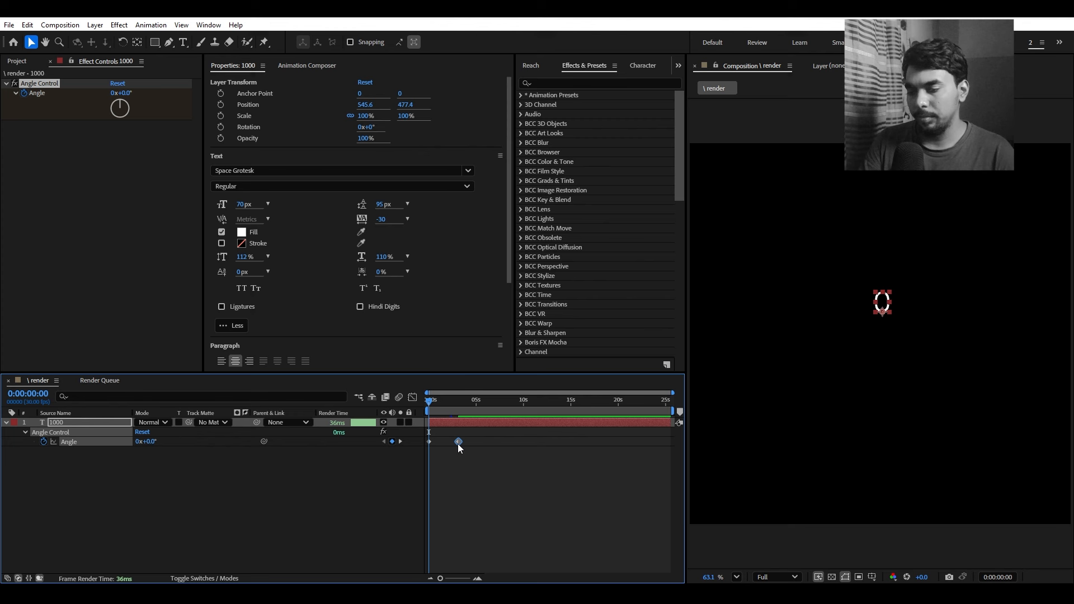
pyautogui.moveTo(457, 442); pyautogui.dragTo(452, 441)
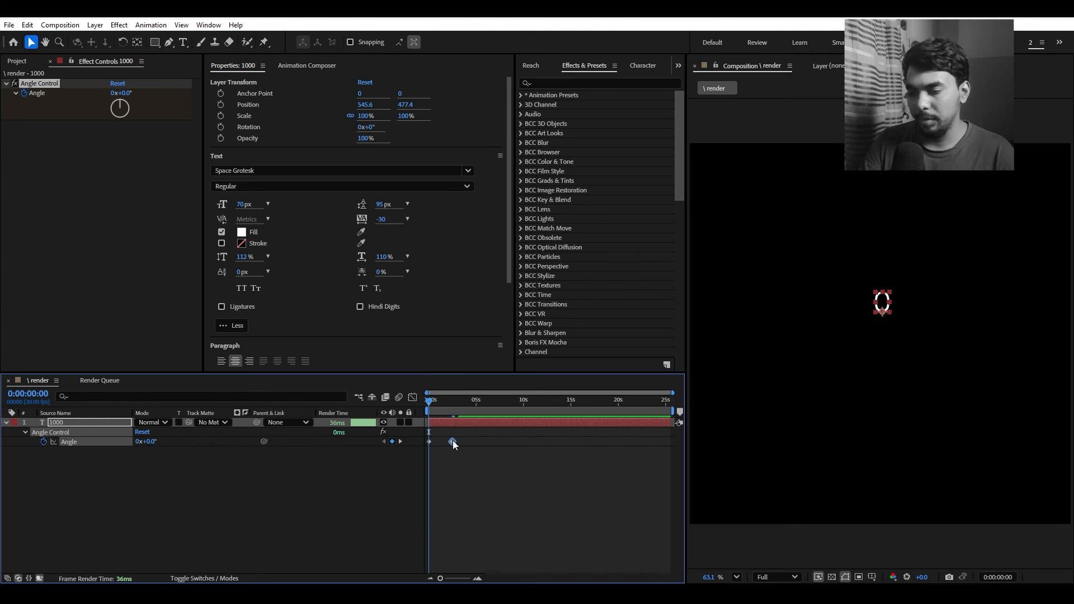
# Play back the counter animation and park the playhead at 0:00:01:05.
pyautogui.click(476, 480)
pyautogui.press('space')
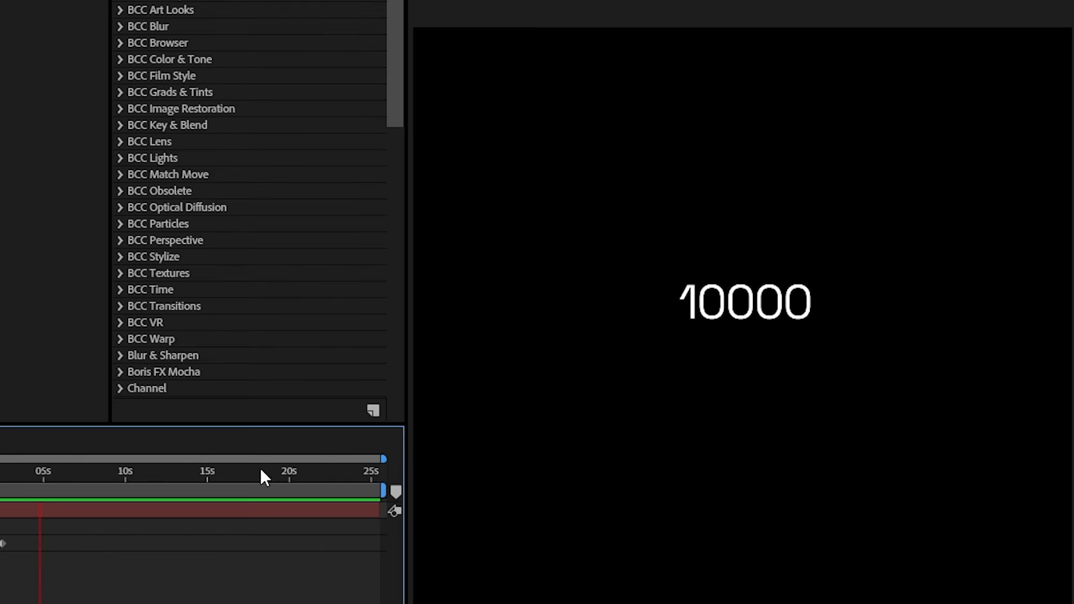
pyautogui.press('space')
pyautogui.click(676, 321)
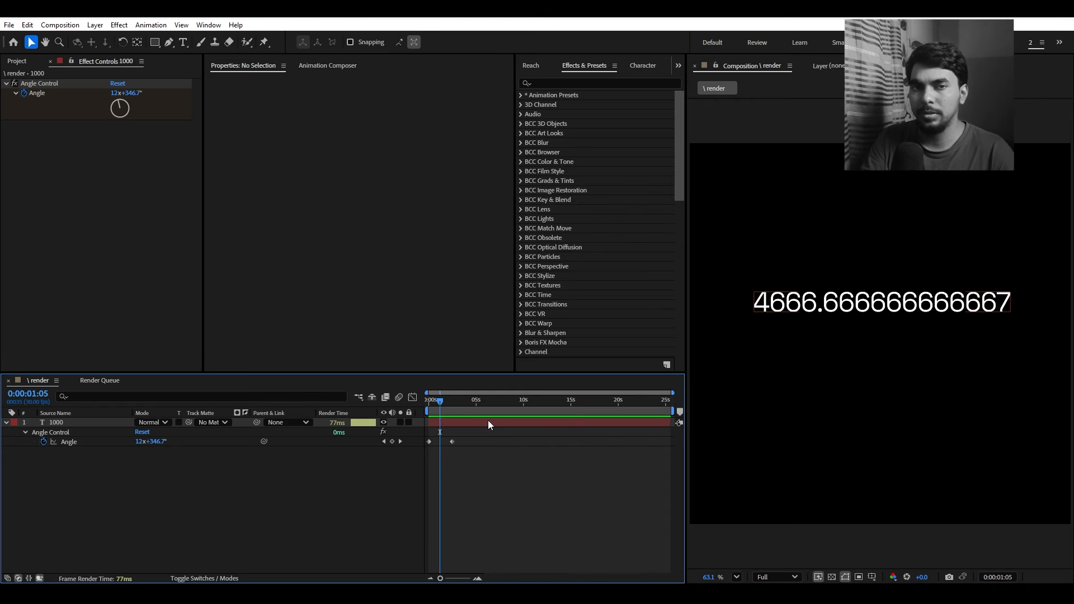
# Append .value.toFixed(2) to the text layer's Source Text expression to limit the counter to two decimals.
pyautogui.click(489, 423)
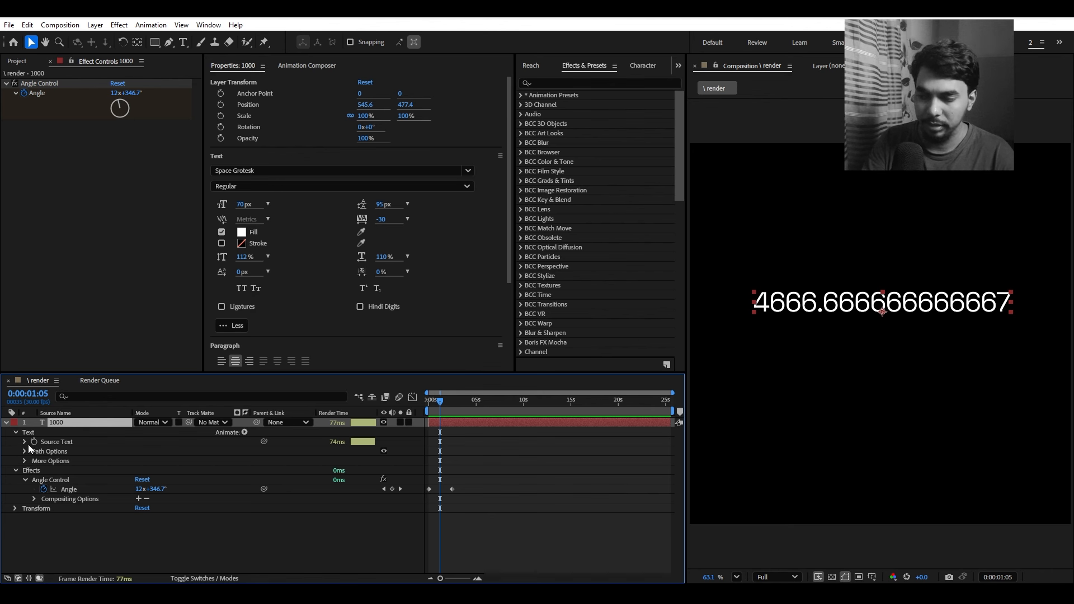
pyautogui.click(25, 442)
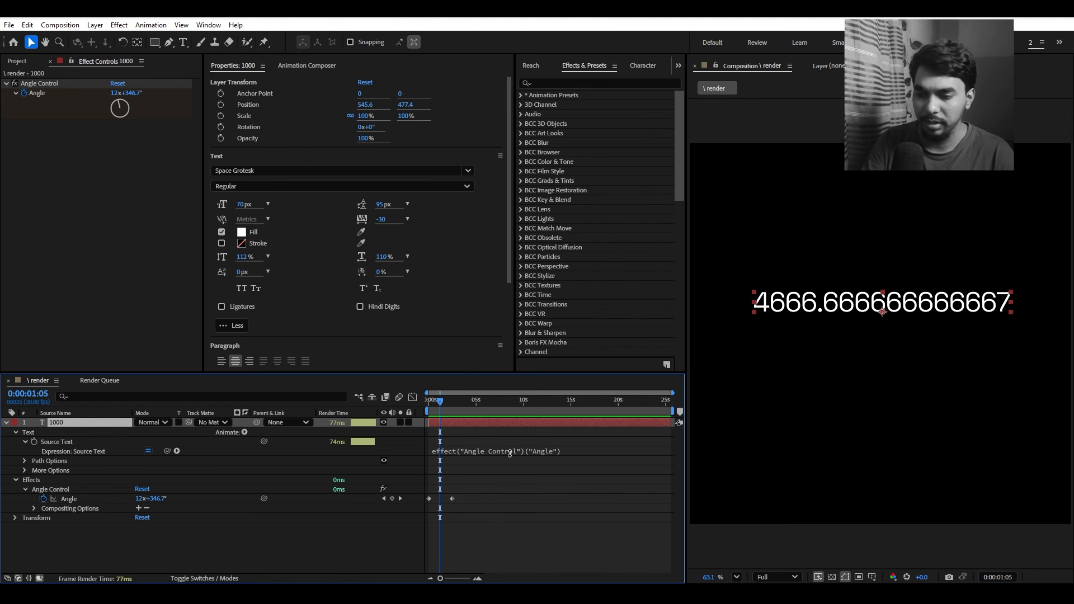
pyautogui.click(563, 451)
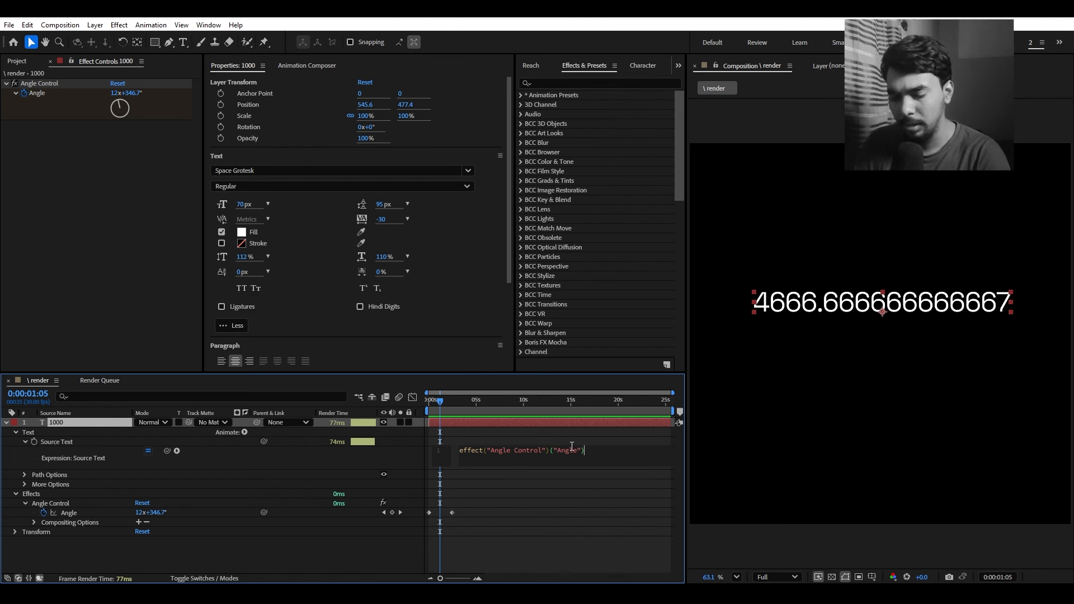
pyautogui.write('alu')
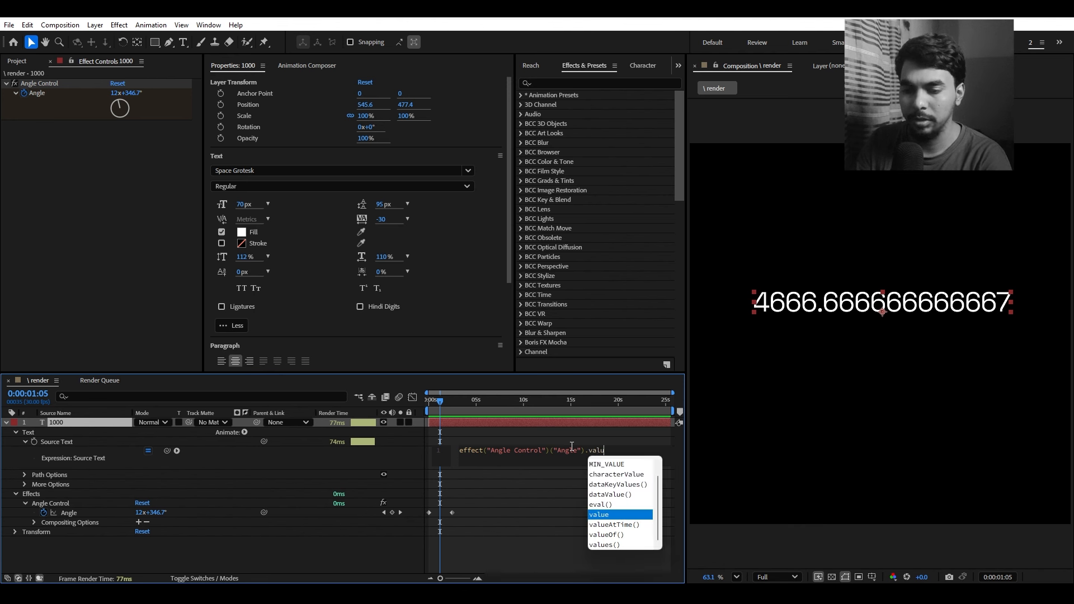
pyautogui.write('e.tofi')
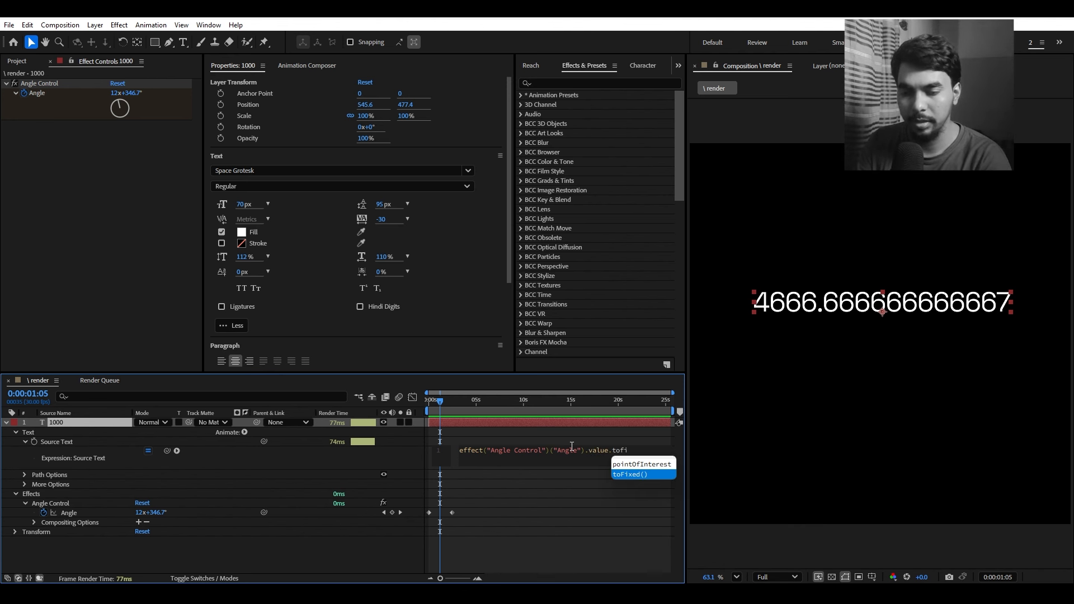
pyautogui.press('Return')
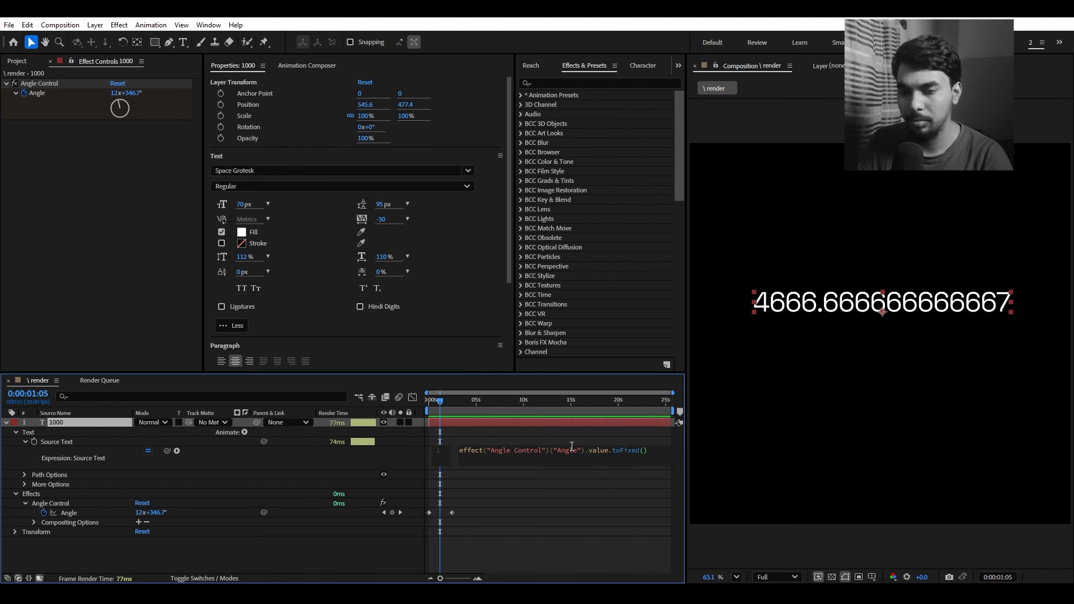
pyautogui.write('2')
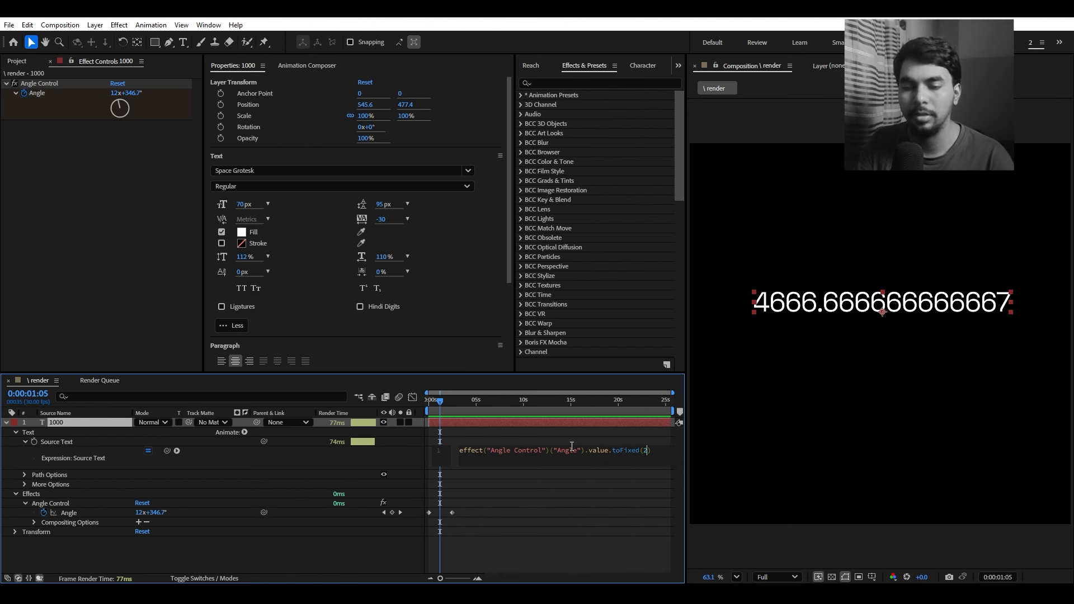
pyautogui.click(577, 434)
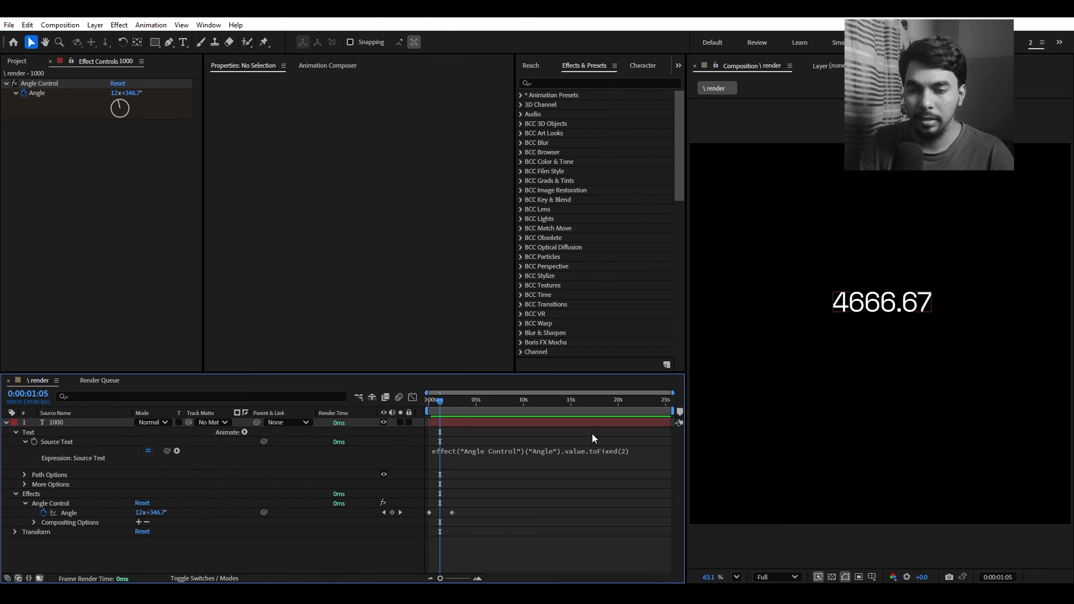
# Remove the 2 from toFixed() so the counter uses whole numbers, and play it from the start.
pyautogui.click(632, 451)
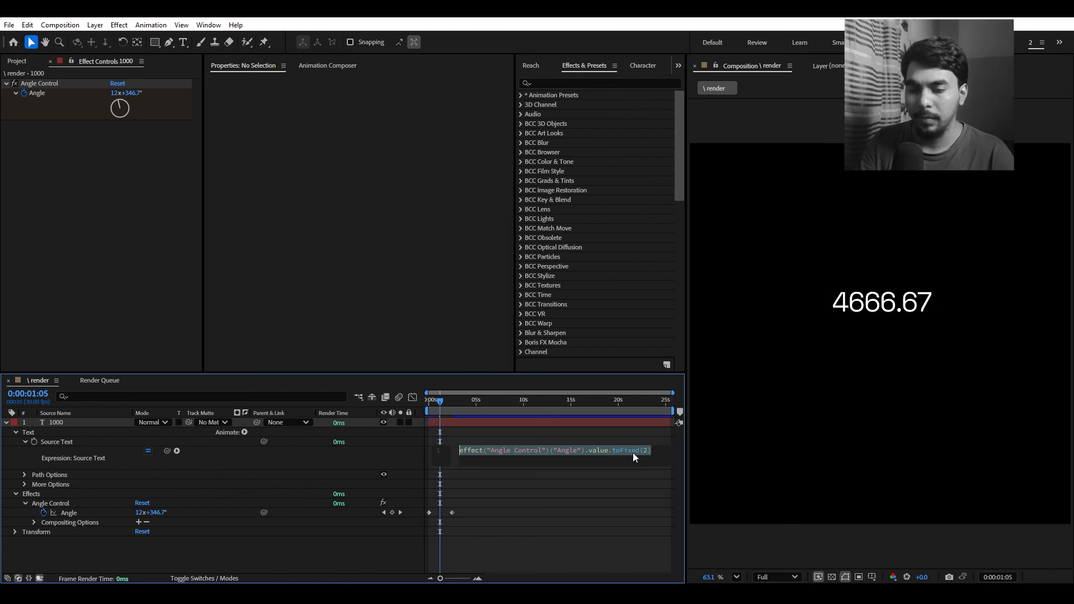
pyautogui.press('BackSpace')
pyautogui.click(646, 437)
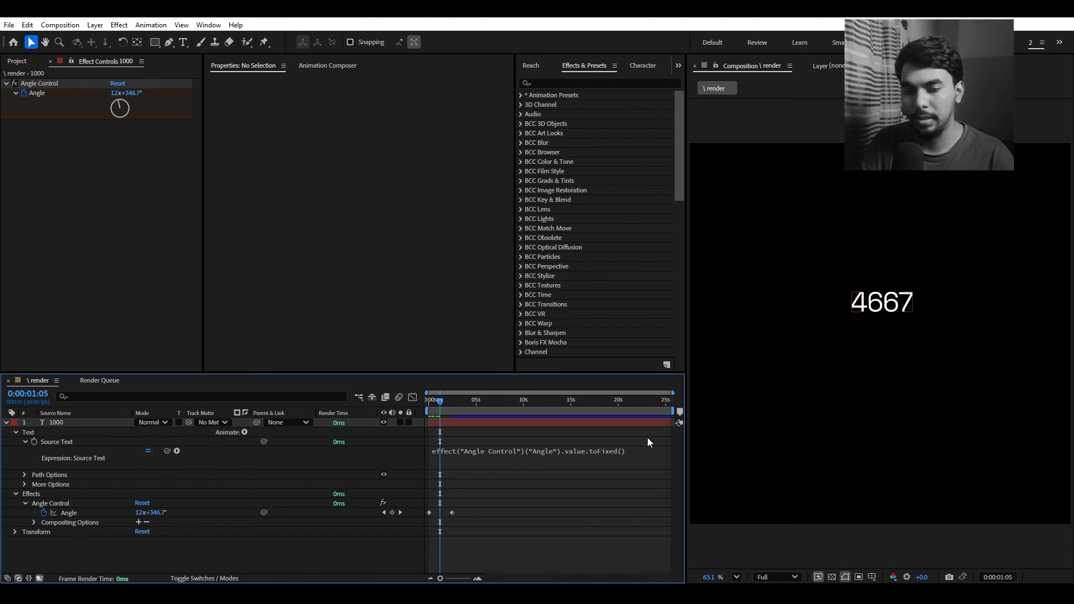
pyautogui.moveTo(539, 402); pyautogui.dragTo(417, 411)
pyautogui.press('space')
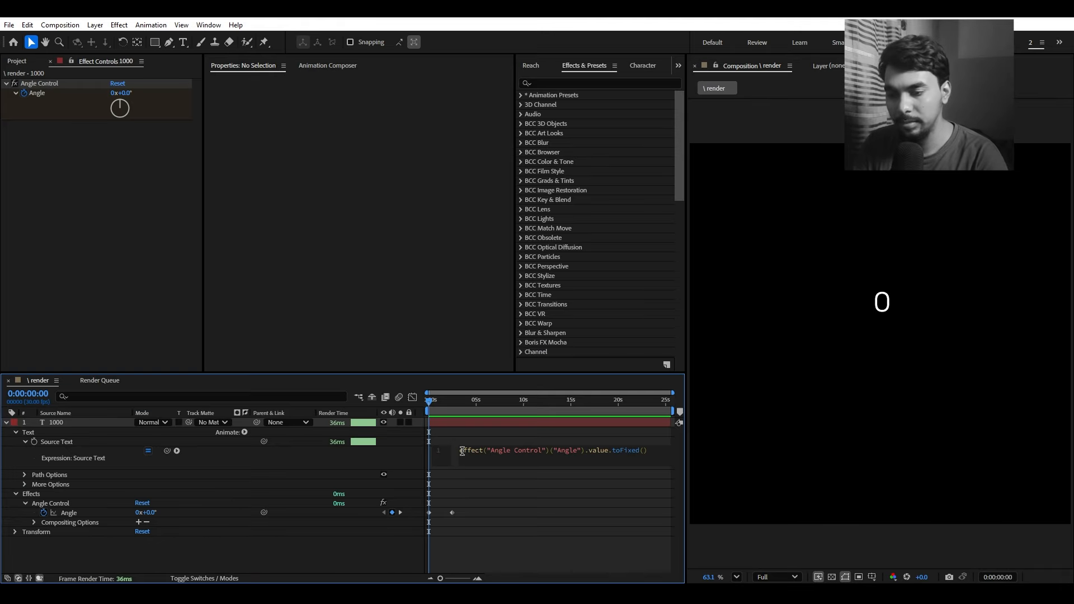
# Prefix the Source Text expression with "$"+ to put a dollar sign before the number.
pyautogui.click(462, 451)
pyautogui.write('"$')
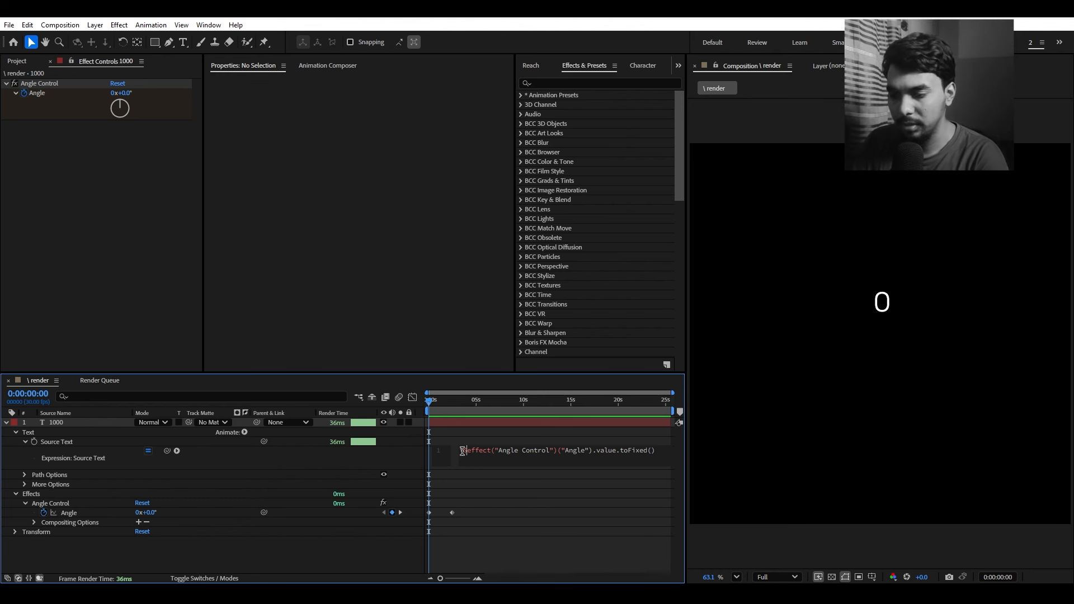
pyautogui.write('"+')
pyautogui.click(887, 313)
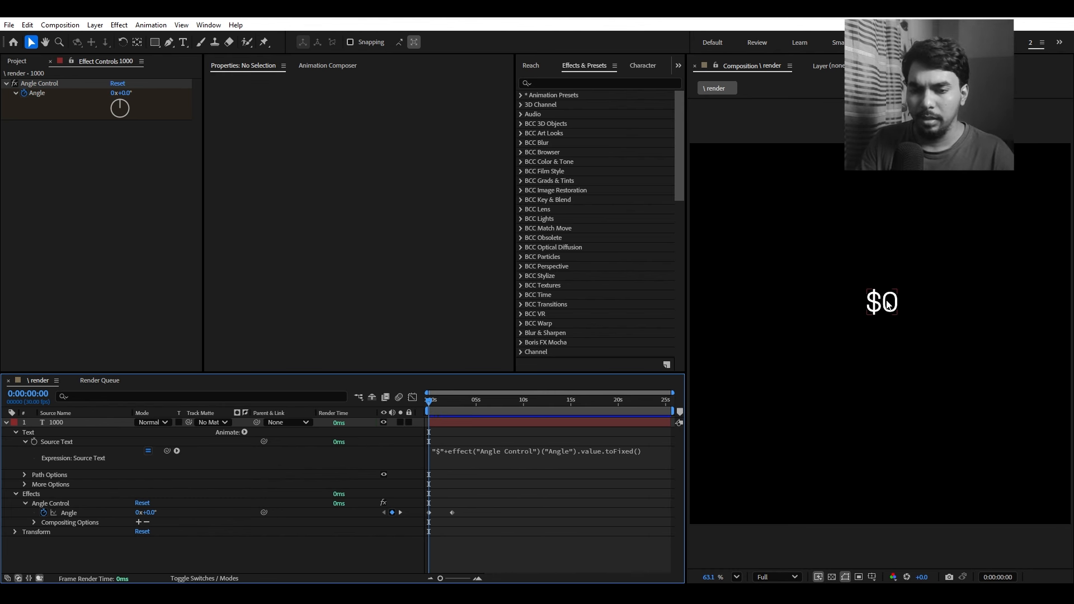
# Add a space after the dollar sign, append +" M" to the end of the expression, and preview the counter.
pyautogui.click(461, 457)
pyautogui.click(468, 451)
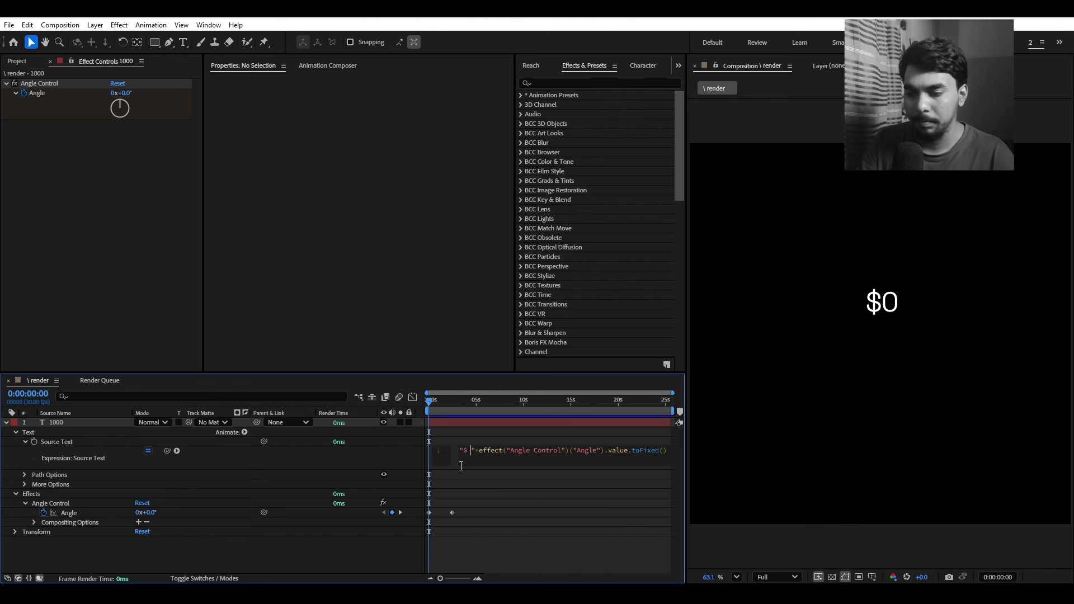
pyautogui.click(653, 463)
pyautogui.press('End')
pyautogui.write('+" ')
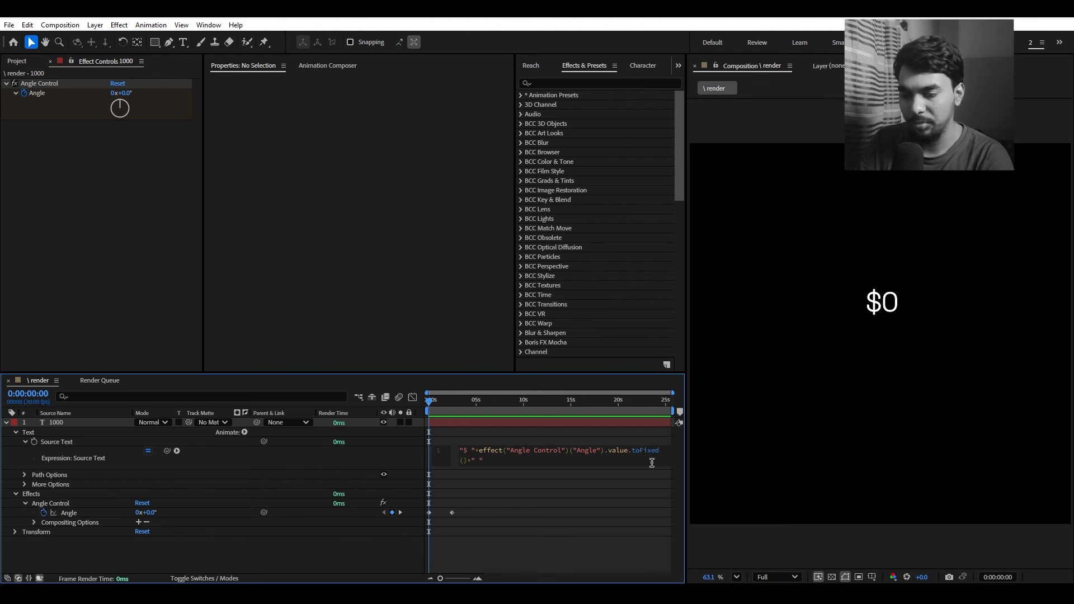
pyautogui.write('M')
pyautogui.click(538, 494)
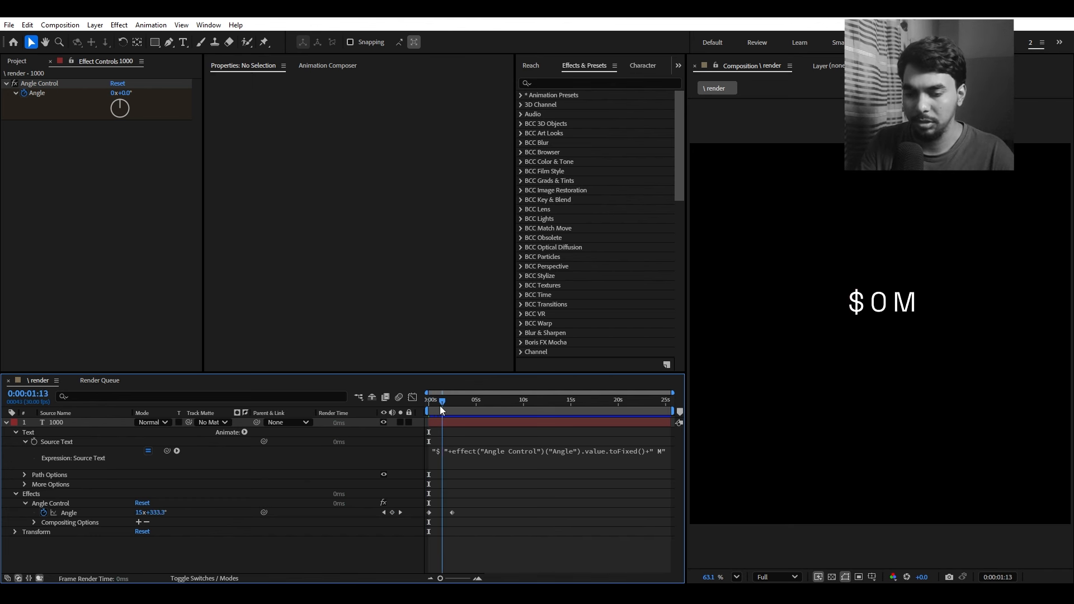
pyautogui.press('space')
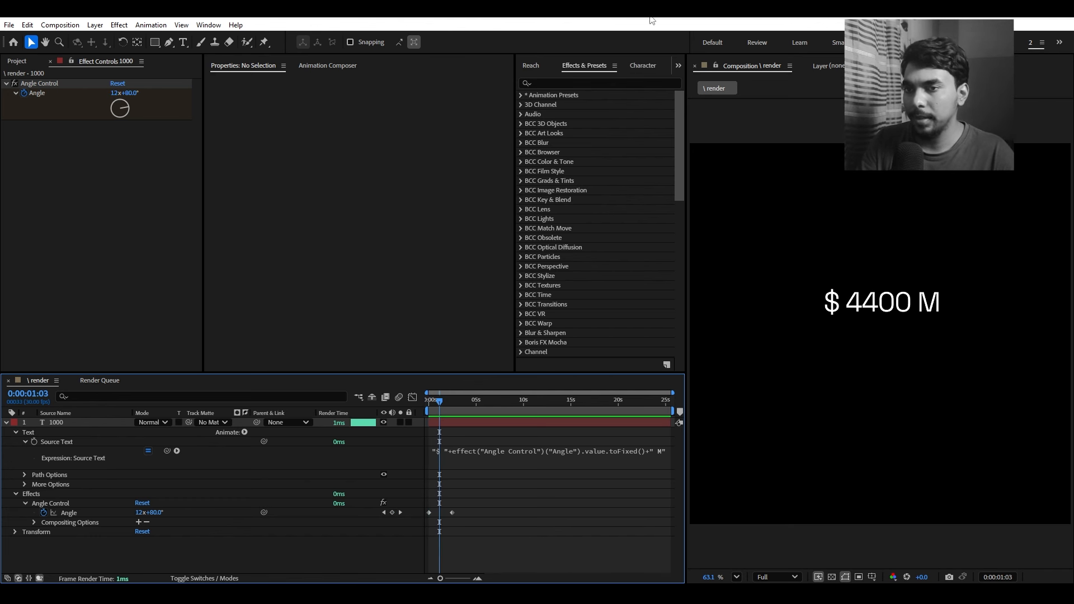
# Switch to Exp. Number Counter .txt in Notepad and copy the addCommas function together with its addCommas(num) call.
pyautogui.moveTo(672, 11)
pyautogui.click(673, 61)
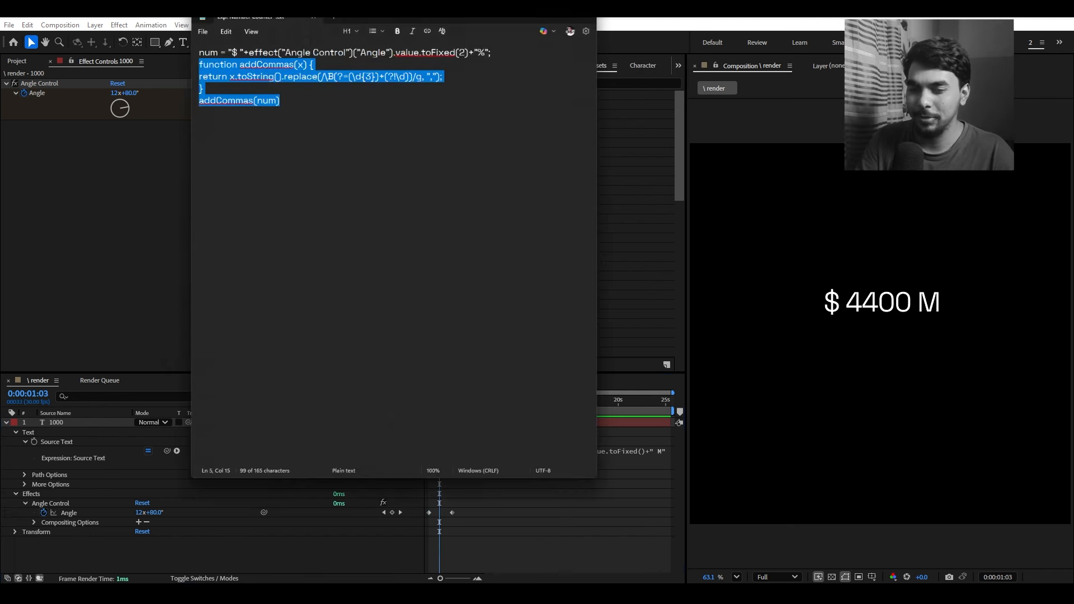
pyautogui.moveTo(294, 126); pyautogui.dragTo(105, 88)
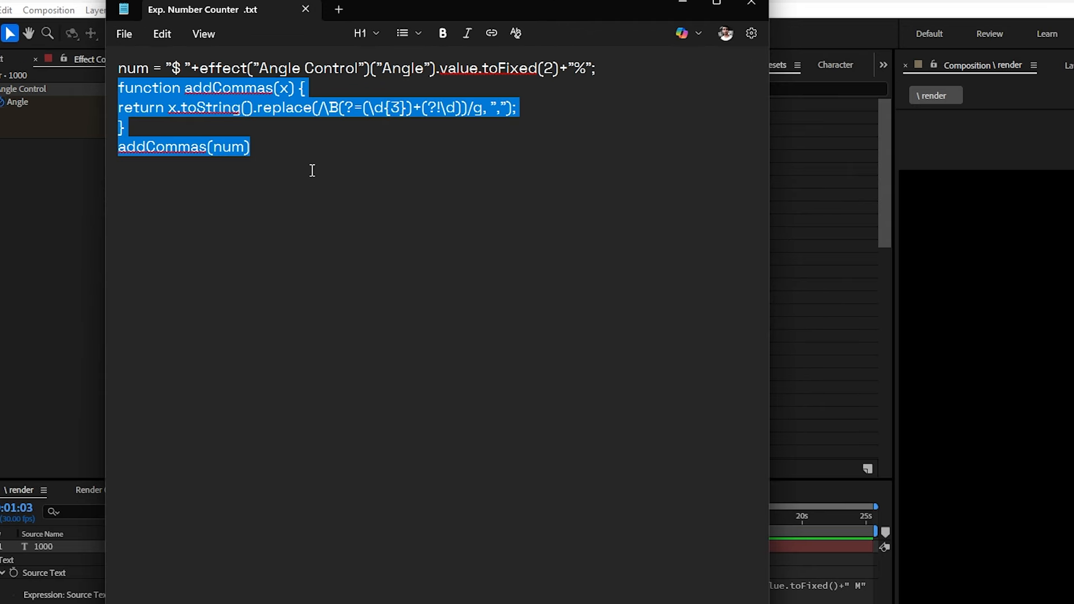
pyautogui.click(266, 147)
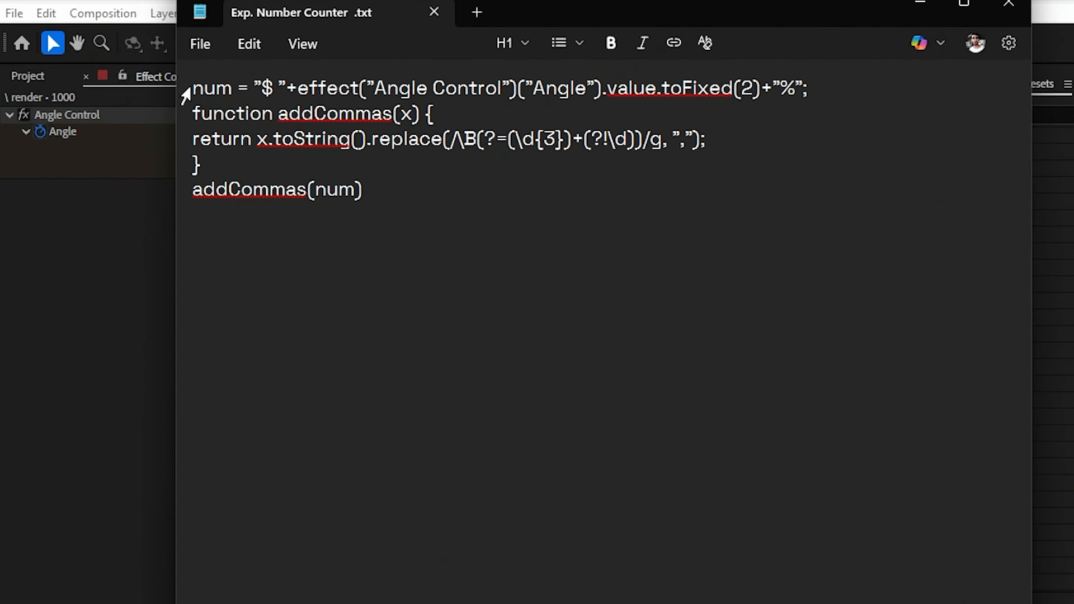
pyautogui.tripleClick(113, 68)
pyautogui.moveTo(256, 84); pyautogui.dragTo(825, 90)
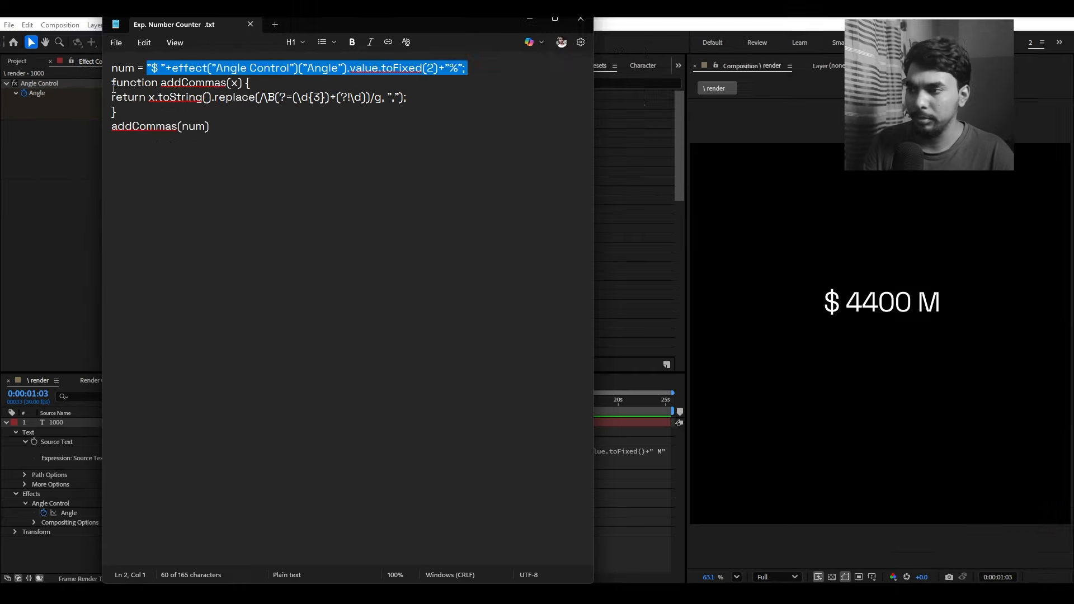
pyautogui.moveTo(192, 116); pyautogui.dragTo(411, 192)
pyautogui.hotkey('ctrl', 'c')
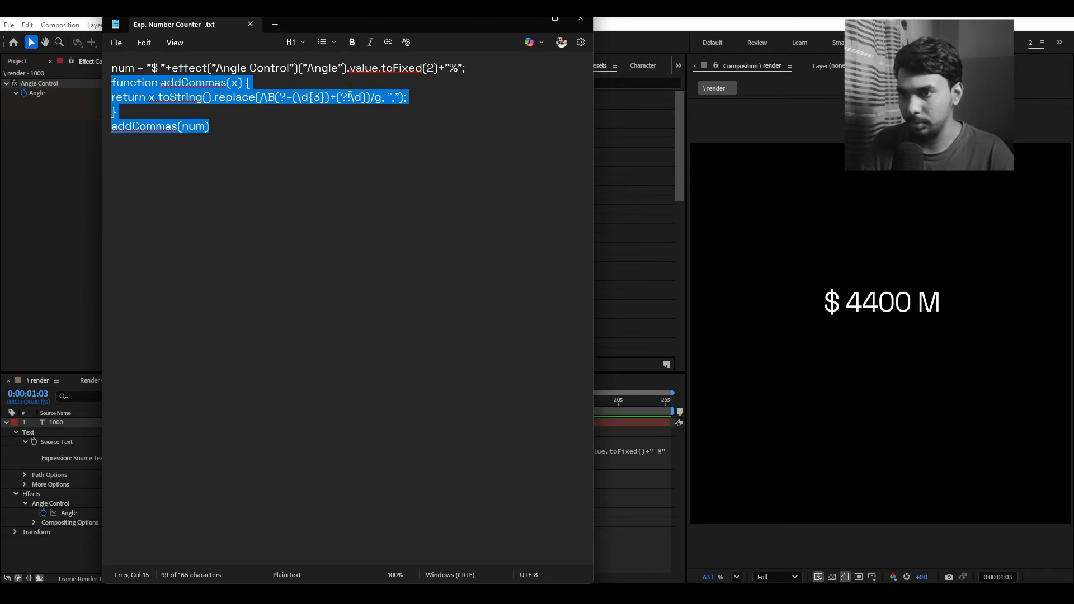
pyautogui.click(529, 19)
# Back in After Effects, paste the copied addCommas code on a new line below the existing Source Text expression.
pyautogui.click(463, 459)
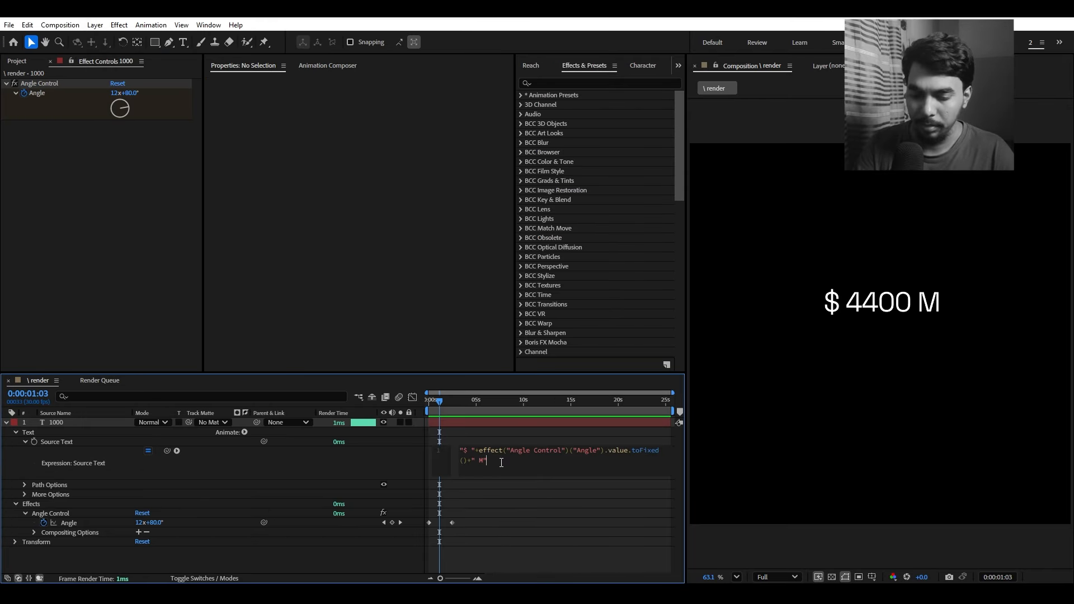
pyautogui.press('Return')
pyautogui.hotkey('ctrl', 'v')
# Insert num= at the start of the Source Text expression and preview the counter from the beginning of the timeline.
pyautogui.scroll(2, 506, 465)
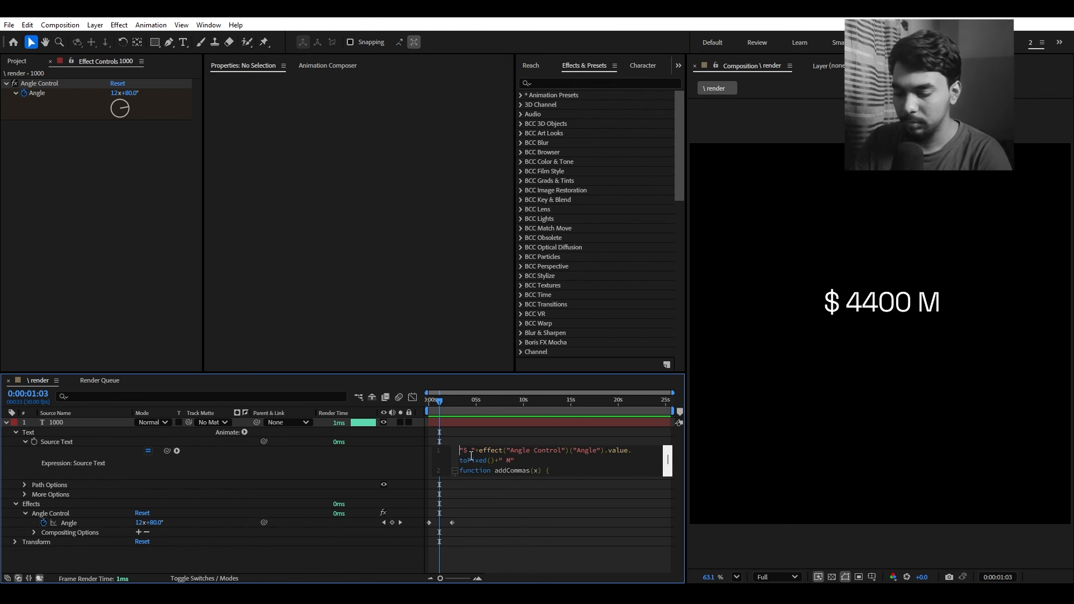
pyautogui.write('num')
pyautogui.write('=')
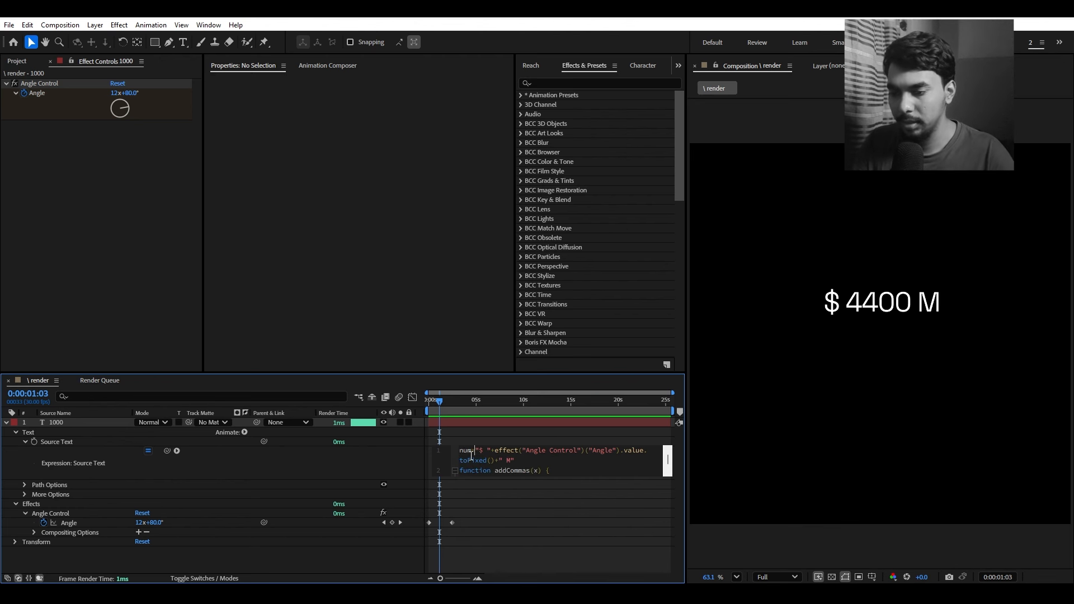
pyautogui.click(498, 435)
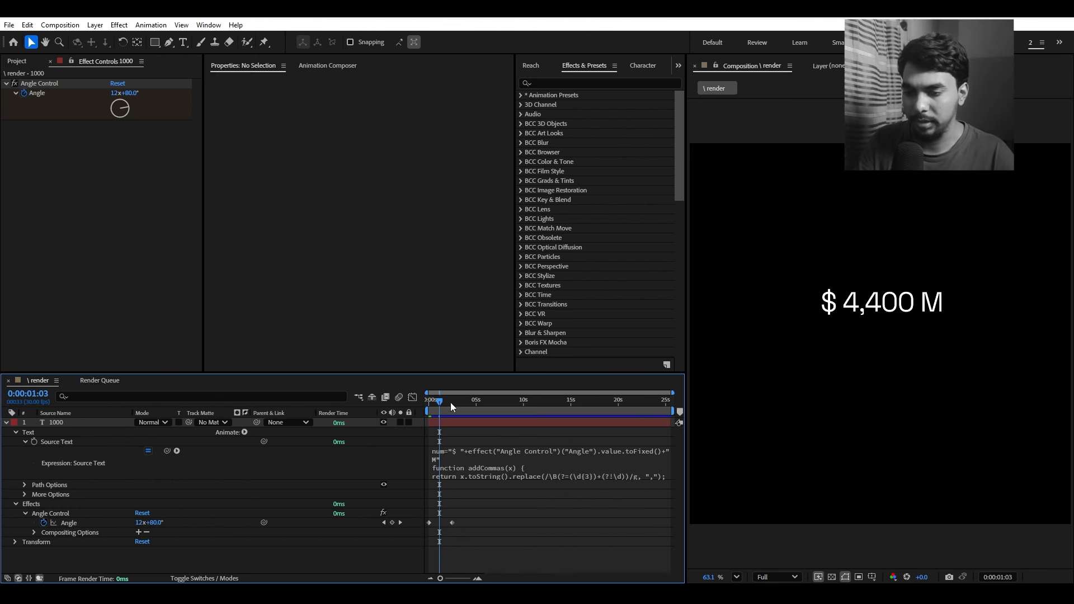
pyautogui.moveTo(451, 401); pyautogui.dragTo(427, 402)
pyautogui.press('space')
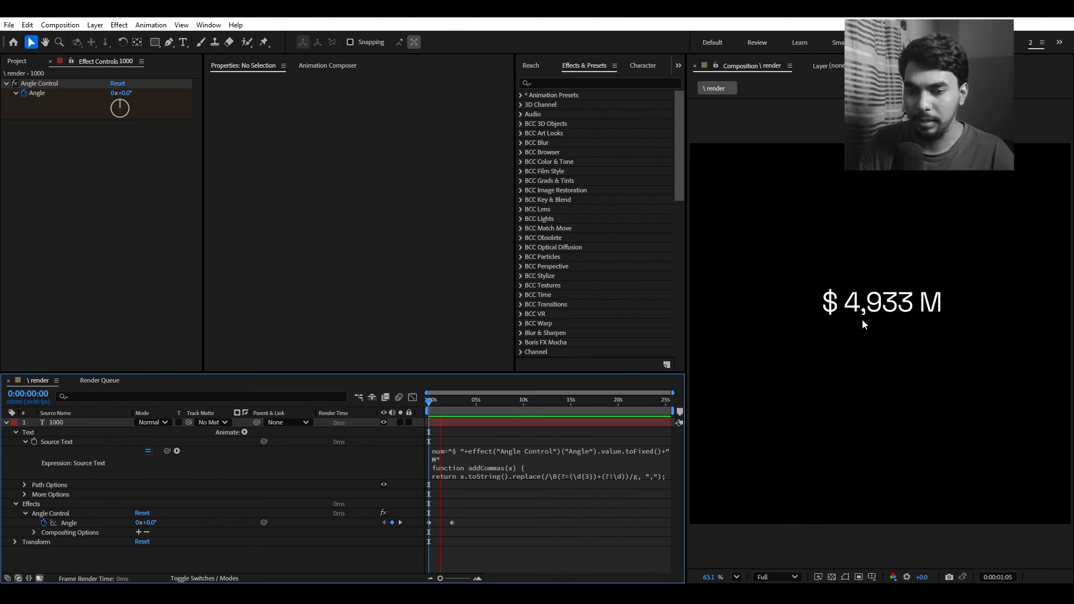
pyautogui.moveTo(452, 403); pyautogui.dragTo(442, 402)
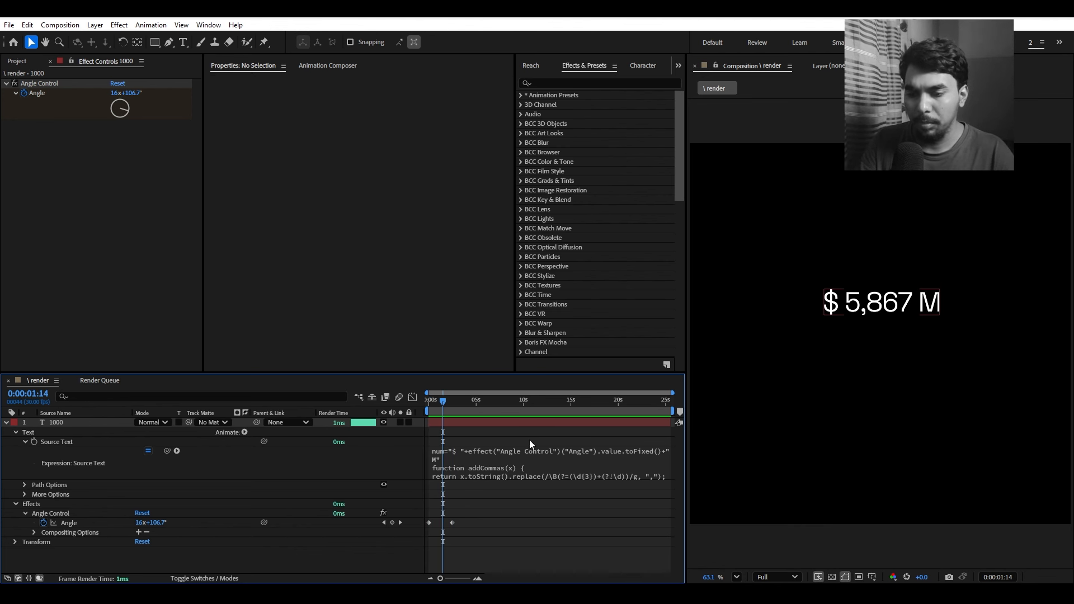
# Try a period instead of the comma as the thousands separator in the addCommas function, and undo that change.
pyautogui.click(633, 479)
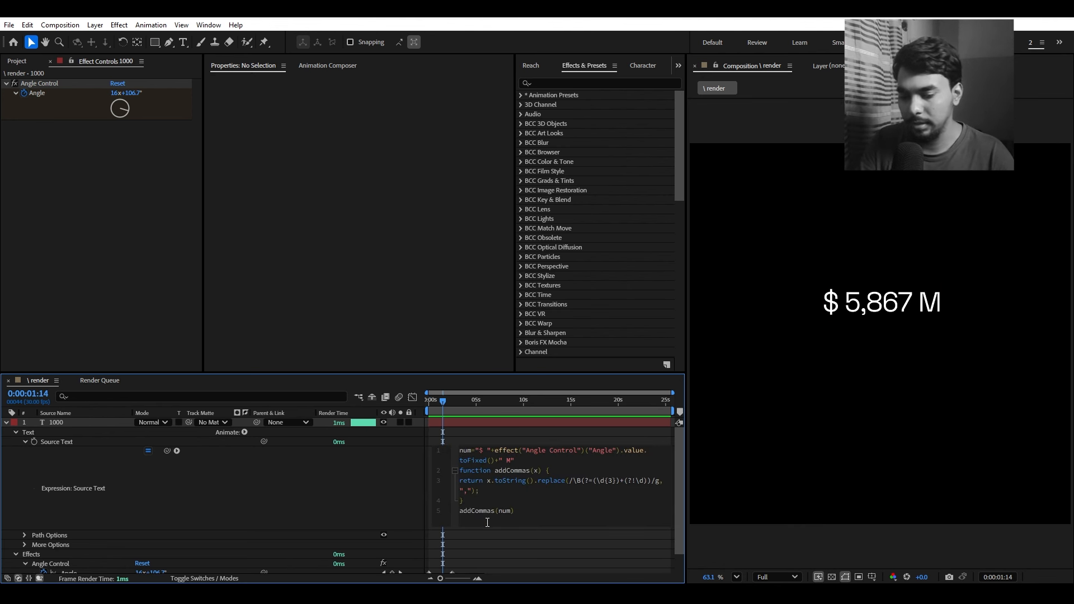
pyautogui.write('.')
pyautogui.press('KP_Enter')
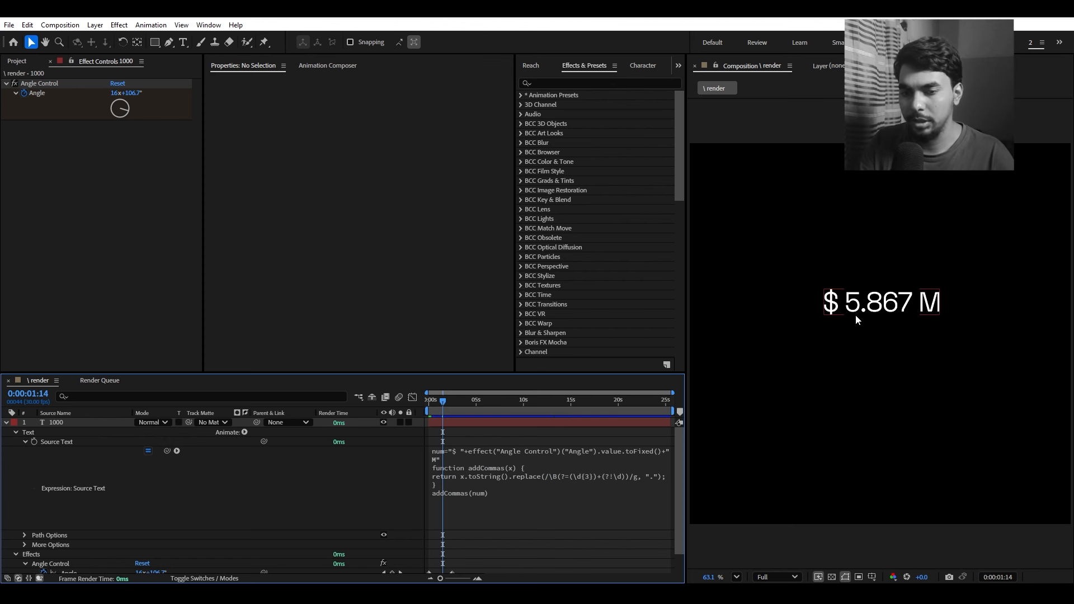
pyautogui.hotkey('ctrl', 'z')
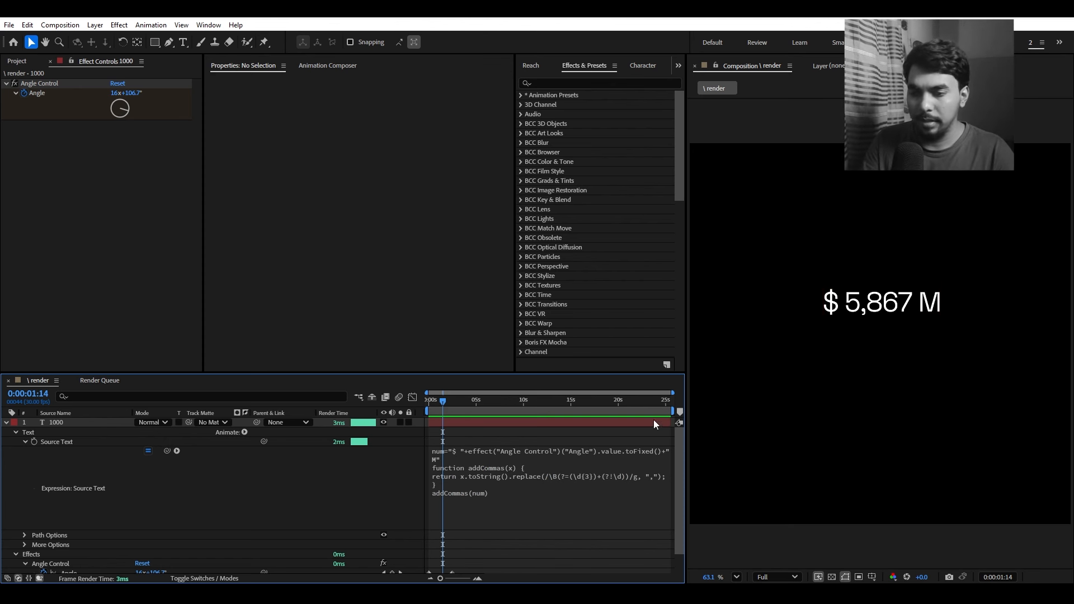
# Return to the first frame, expand the 1000 layer's text properties, and select the Angle Control effect together with Source Text.
pyautogui.moveTo(444, 412); pyautogui.dragTo(417, 411)
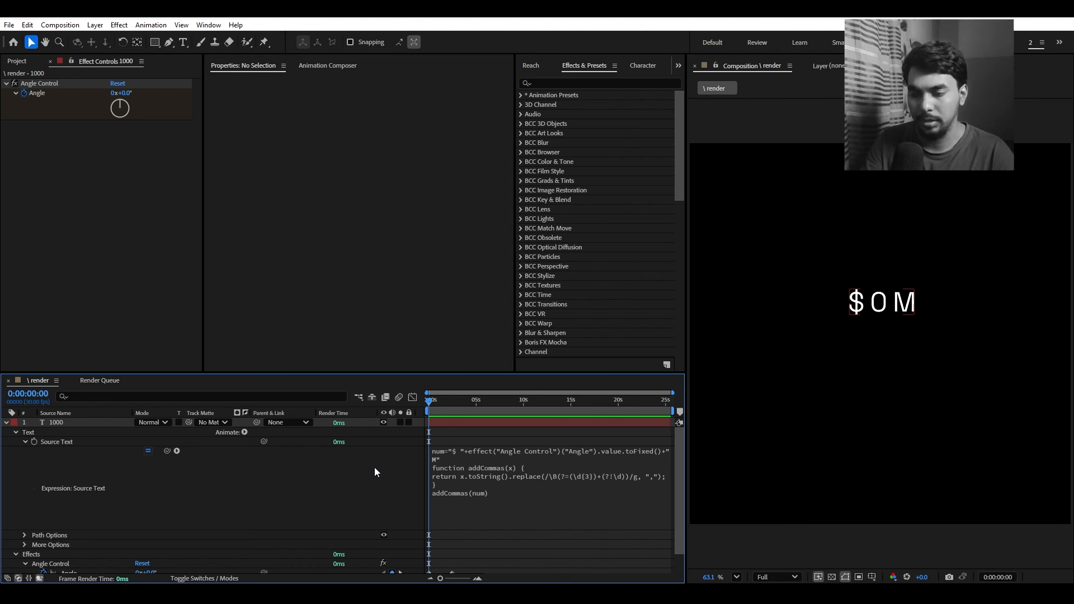
pyautogui.press('u')
pyautogui.click(6, 424)
pyautogui.click(15, 431)
pyautogui.click(25, 442)
pyautogui.click(46, 83)
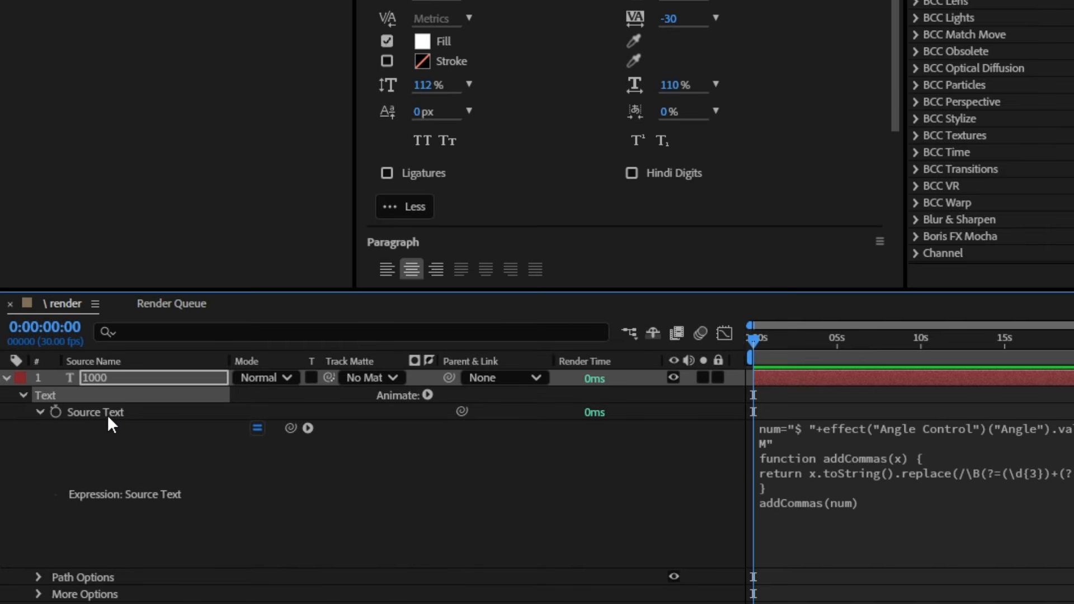
pyautogui.click(159, 412)
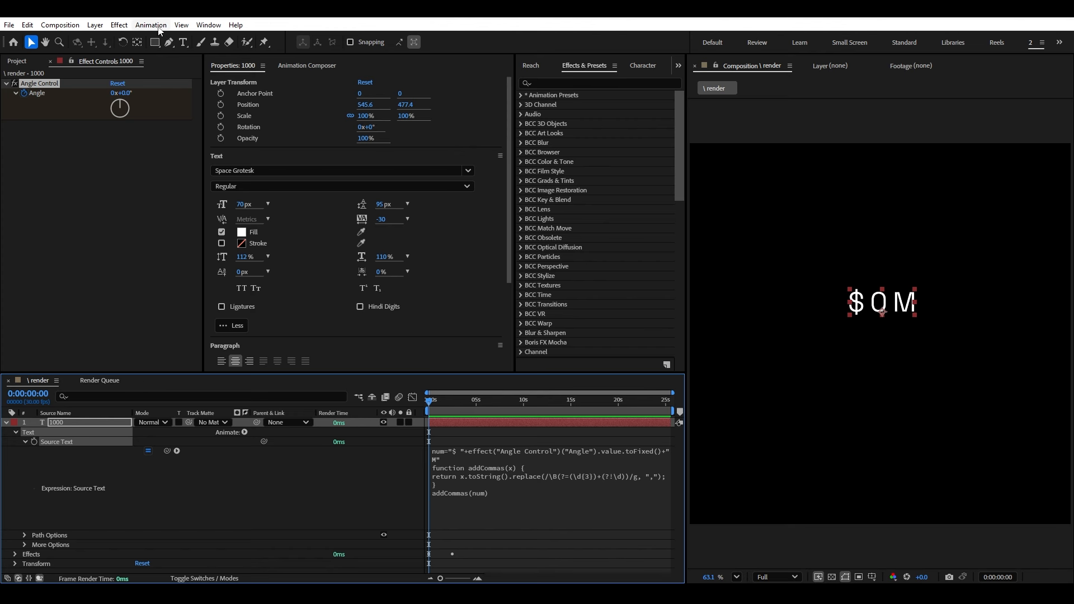
# Save the selected effect and Source Text expression as an animation preset named number counter in User Presets.
pyautogui.click(151, 25)
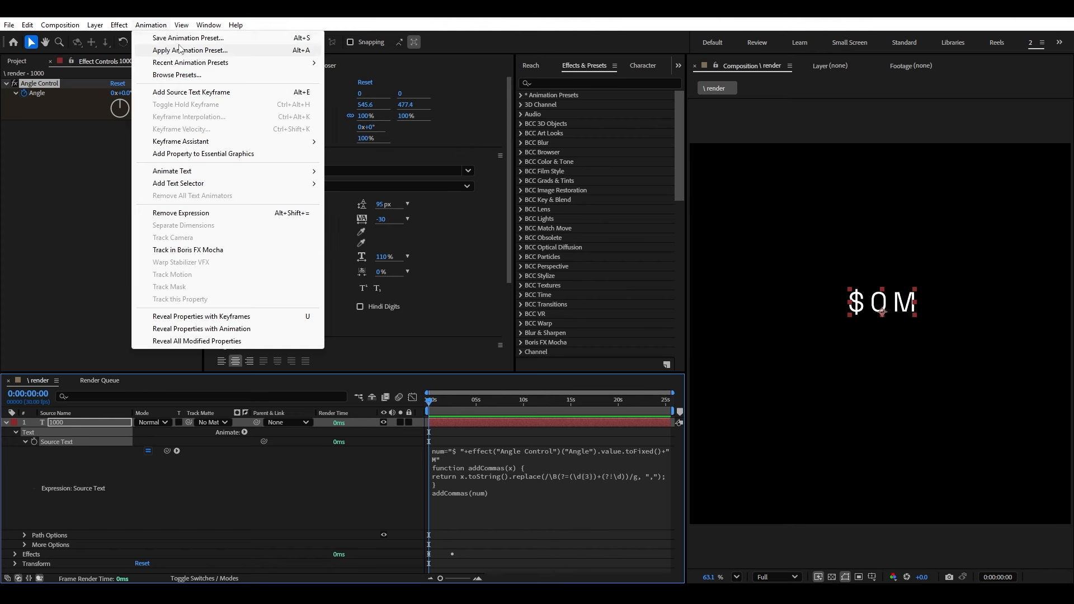
pyautogui.click(207, 39)
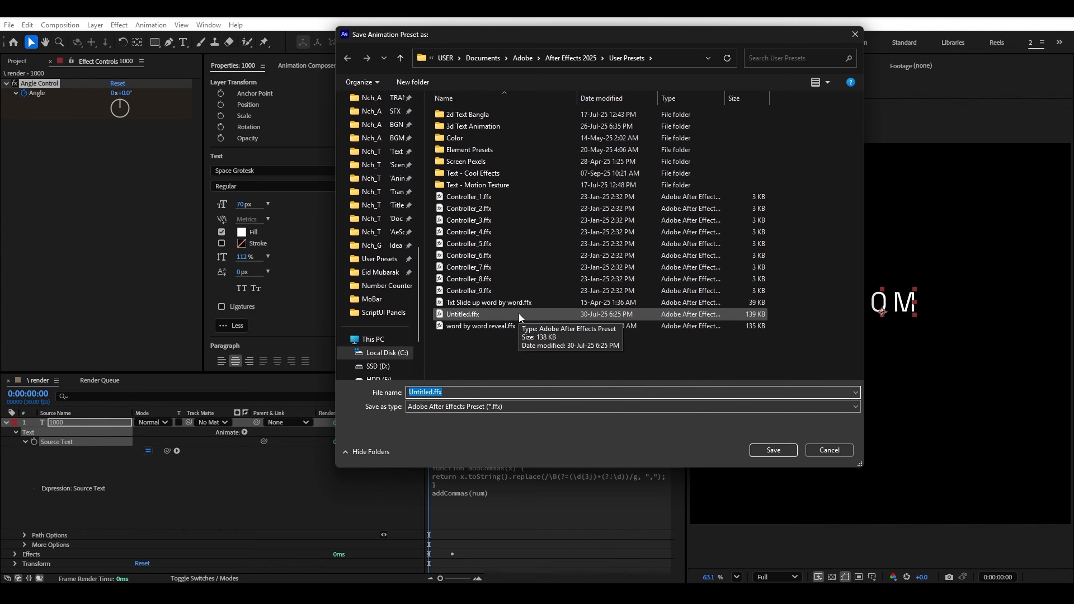
pyautogui.write('number cou')
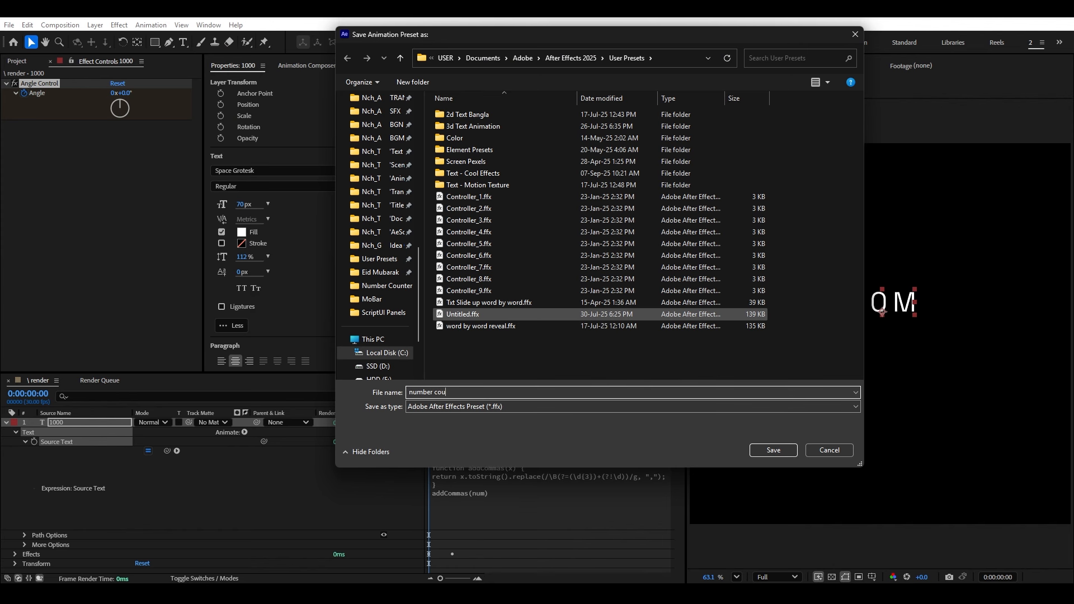
pyautogui.write('nter')
pyautogui.press('Return')
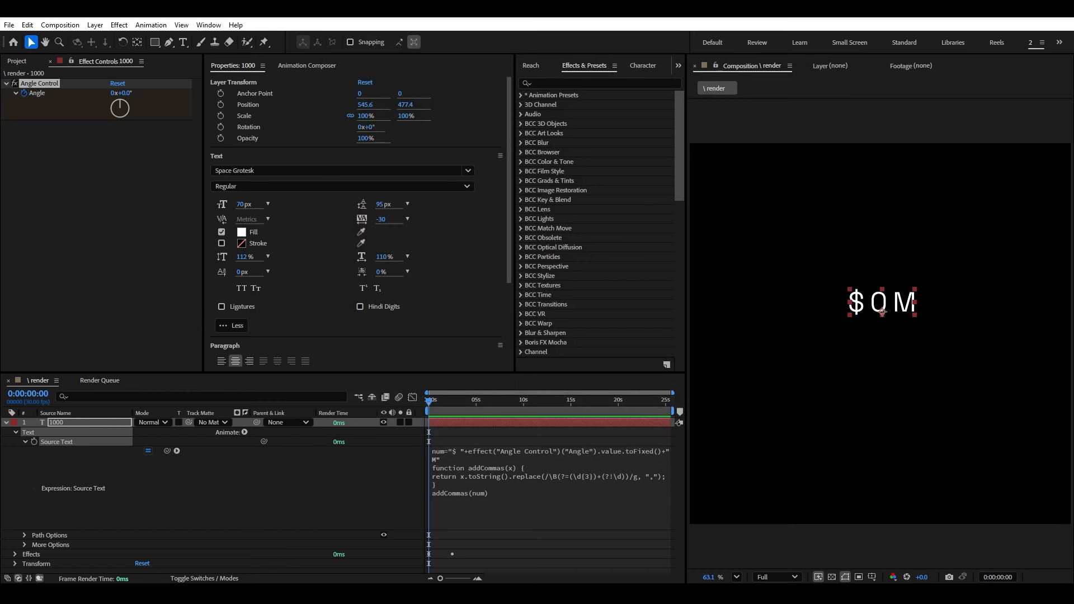
# Collapse and hide the 1000 layer, and create a new text layer reading 98789 in the composition.
pyautogui.click(326, 494)
pyautogui.press('u')
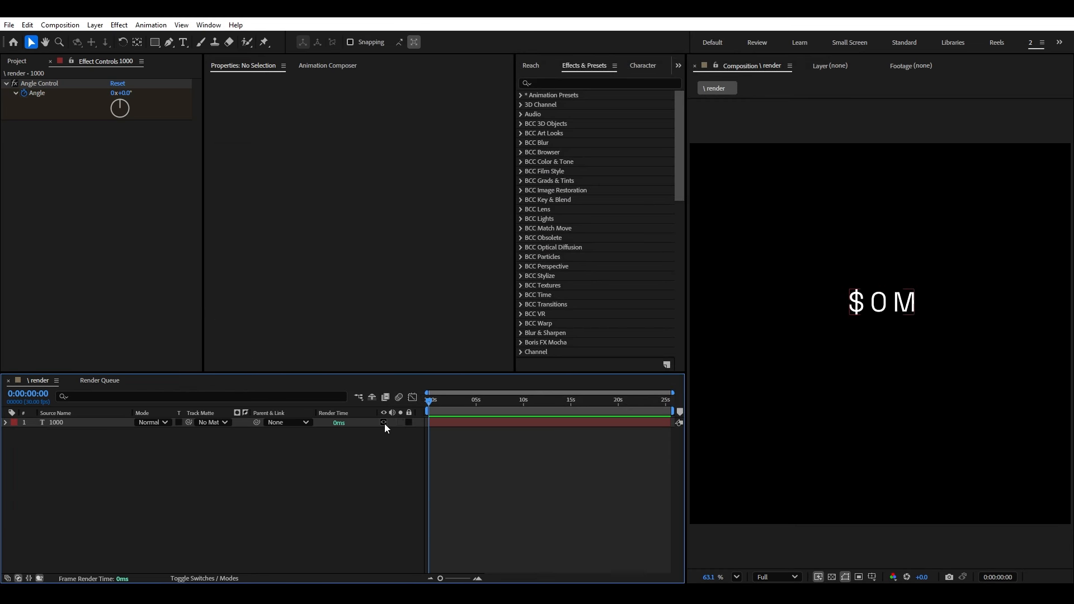
pyautogui.click(384, 422)
pyautogui.click(183, 42)
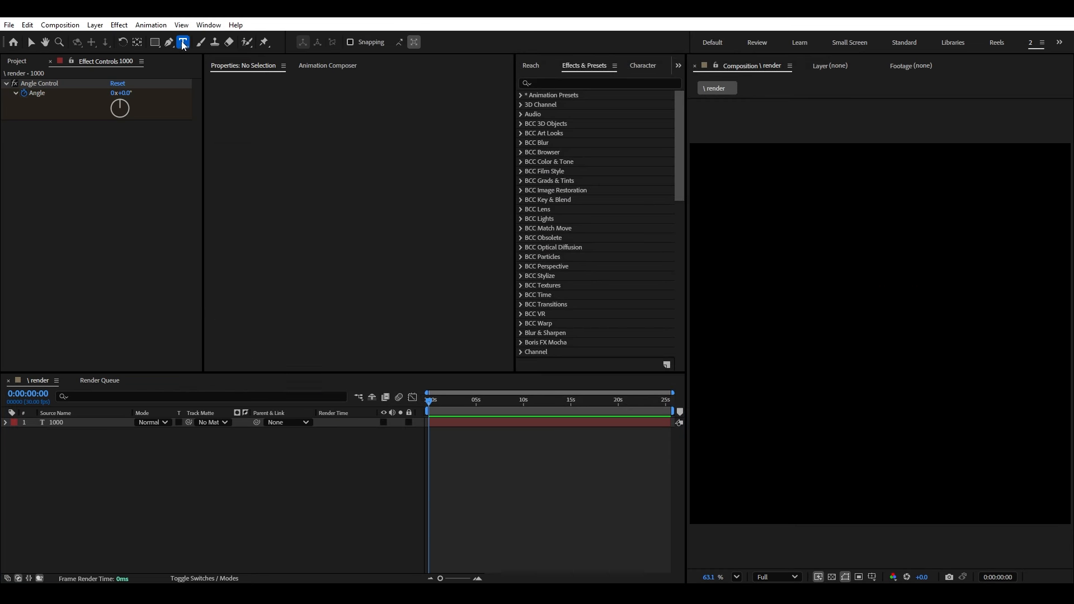
pyautogui.click(810, 300)
pyautogui.write('98789')
pyautogui.press('Escape')
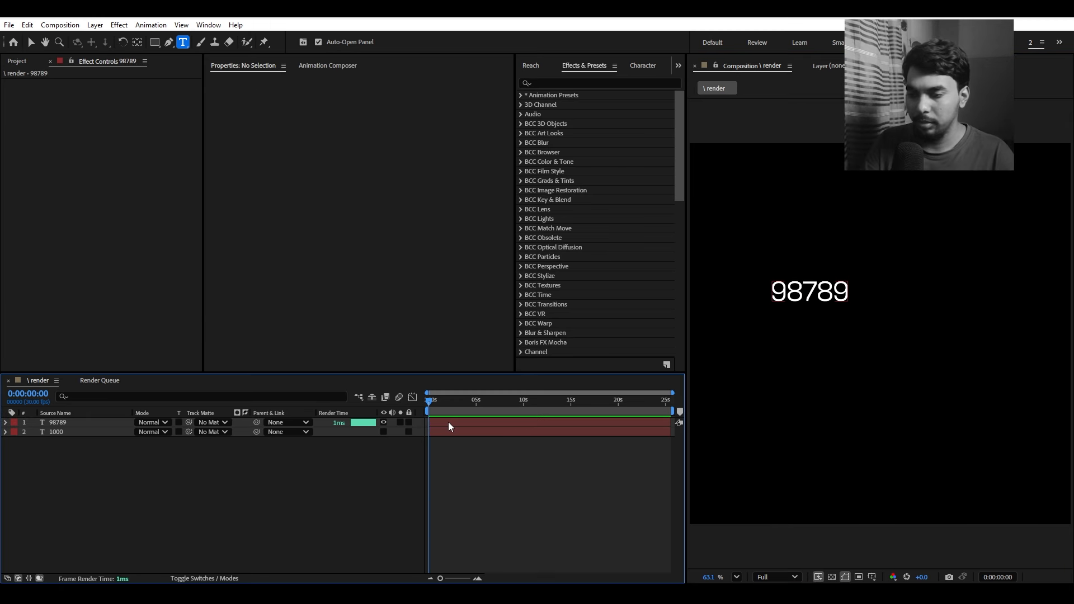
# Apply the number counter.ffx animation preset to the 98789 layer and reveal its keyframed Angle property.
pyautogui.click(150, 25)
pyautogui.click(176, 48)
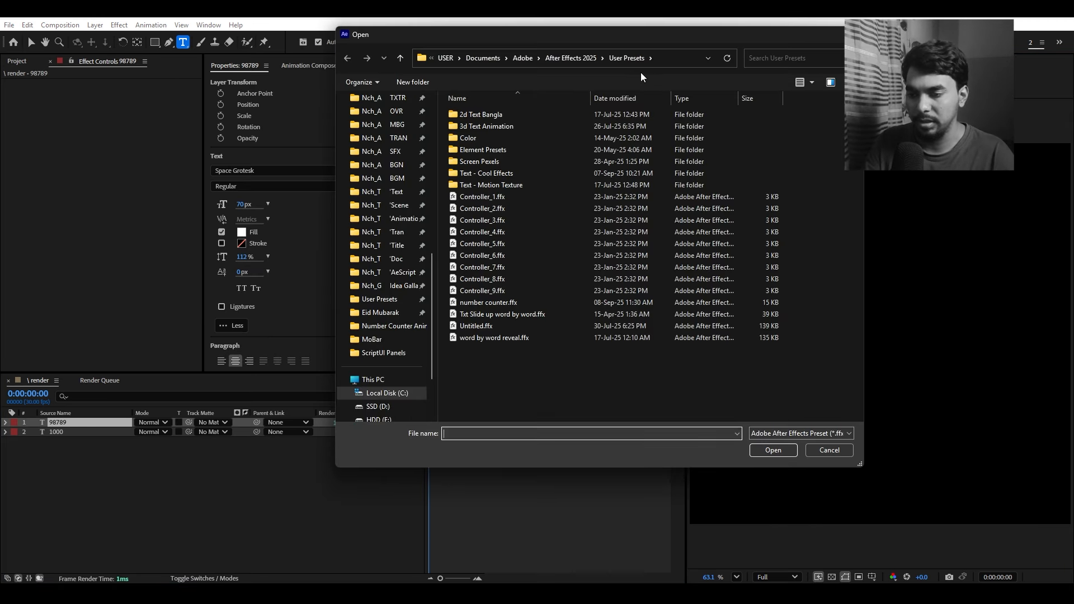
pyautogui.doubleClick(481, 303)
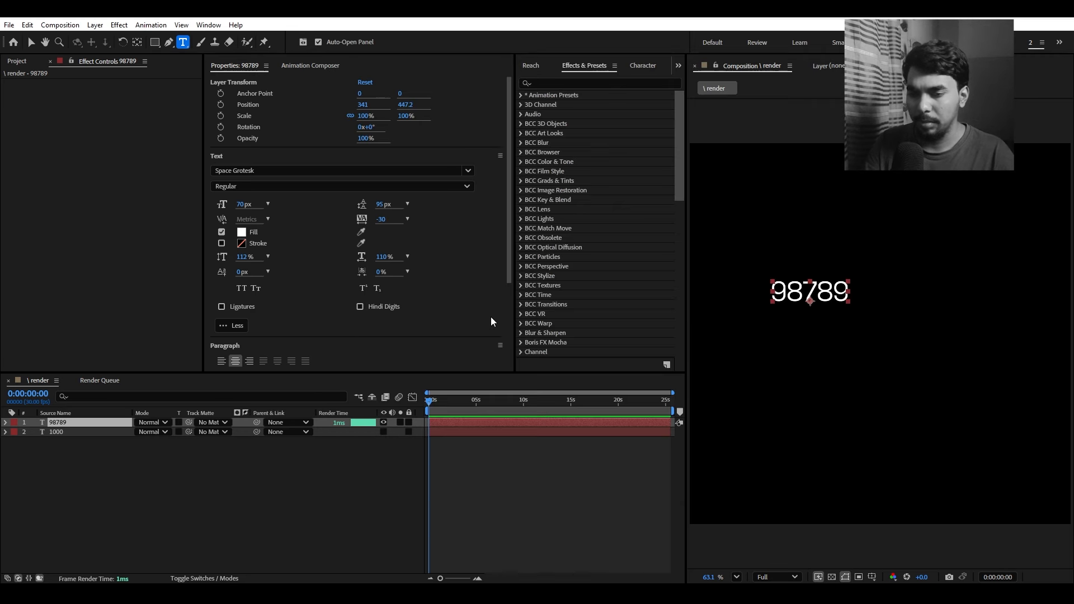
pyautogui.press('v')
pyautogui.press('u')
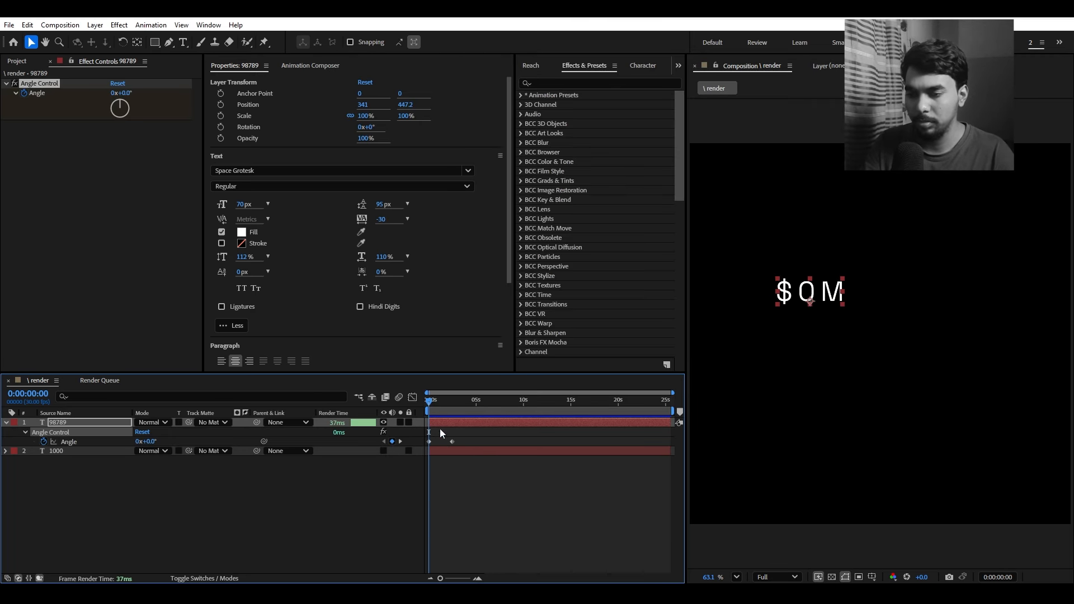
# Set the second Angle keyframe of the 98789 layer to 0 revolutions and 5000 degrees.
pyautogui.press('g')
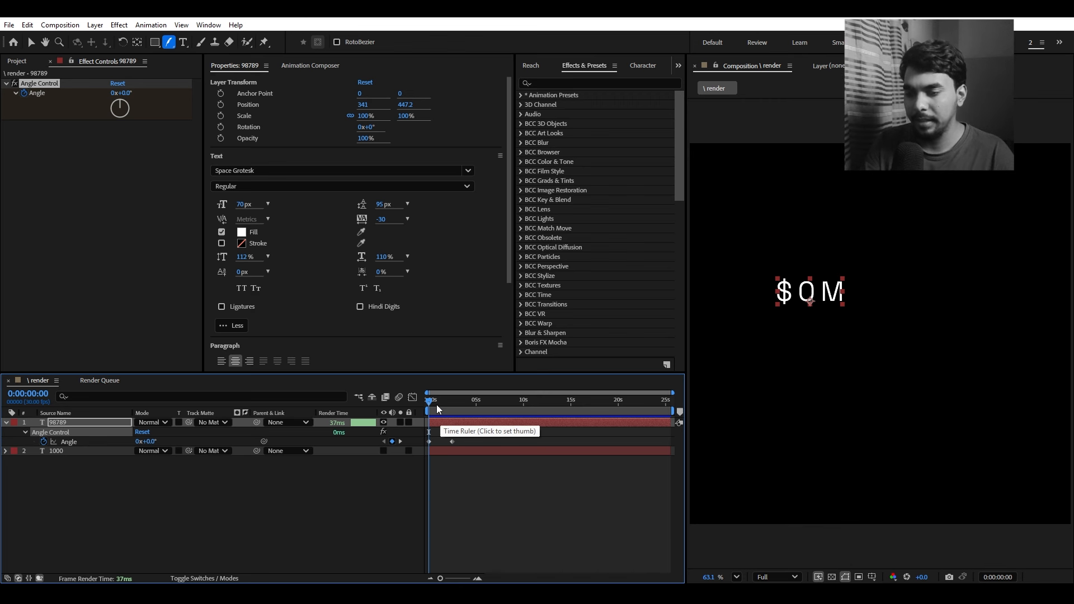
pyautogui.doubleClick(452, 441)
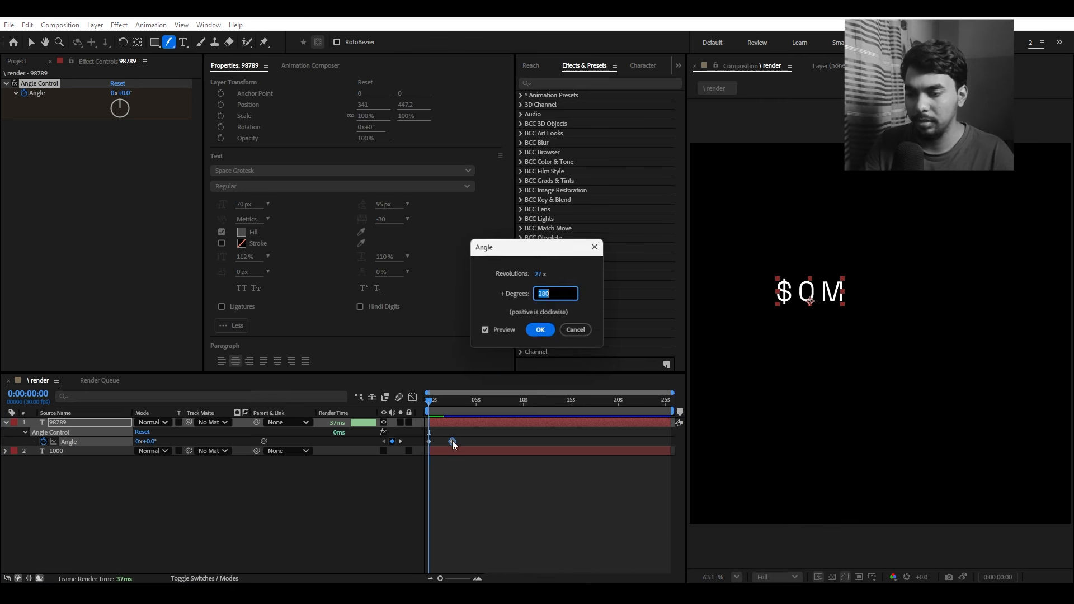
pyautogui.click(539, 273)
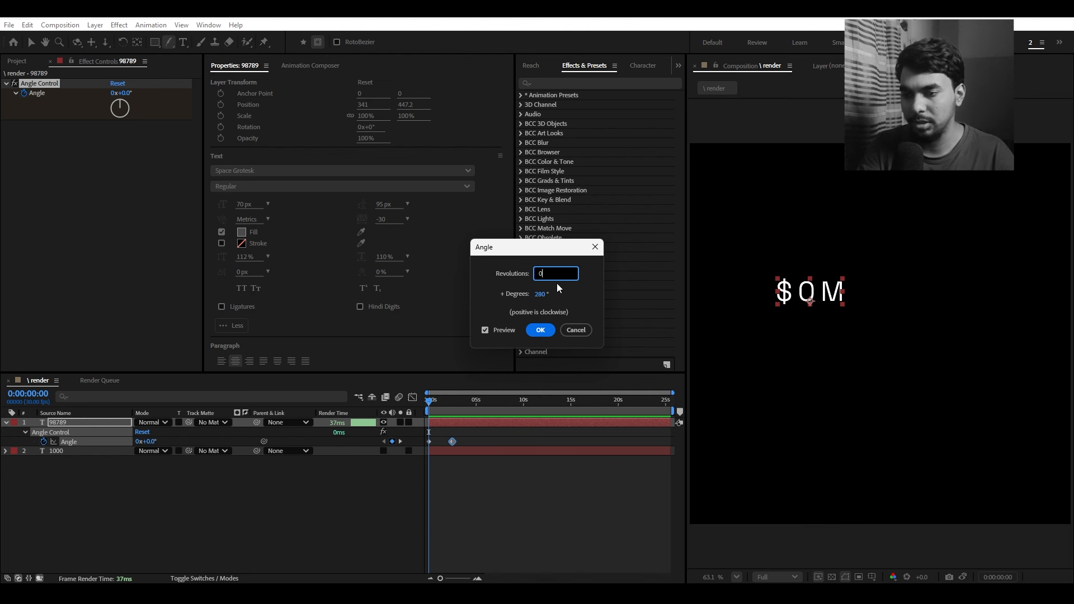
pyautogui.click(540, 294)
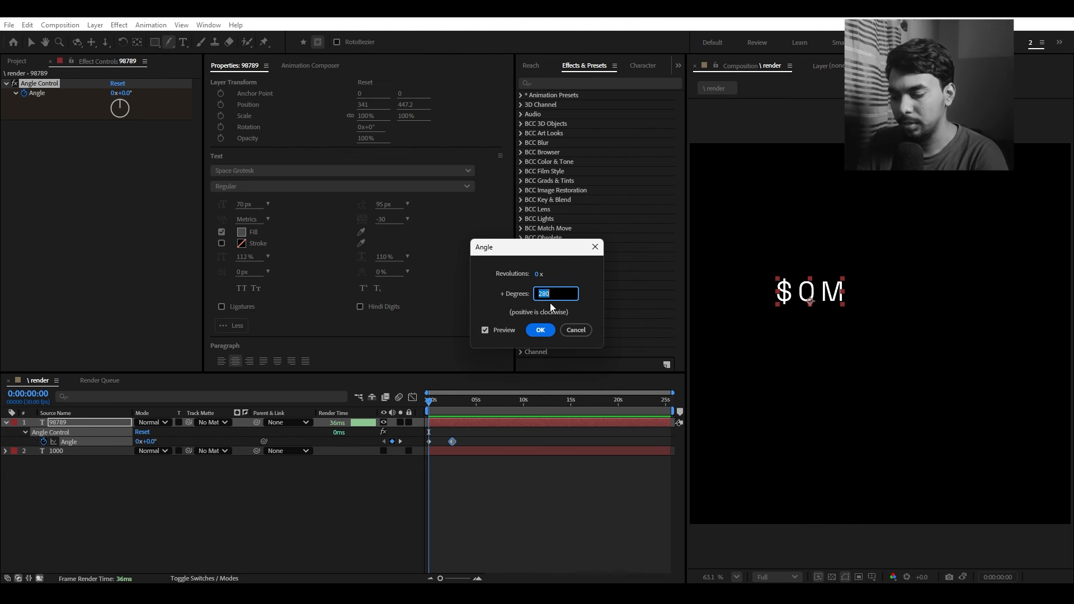
pyautogui.write('5000')
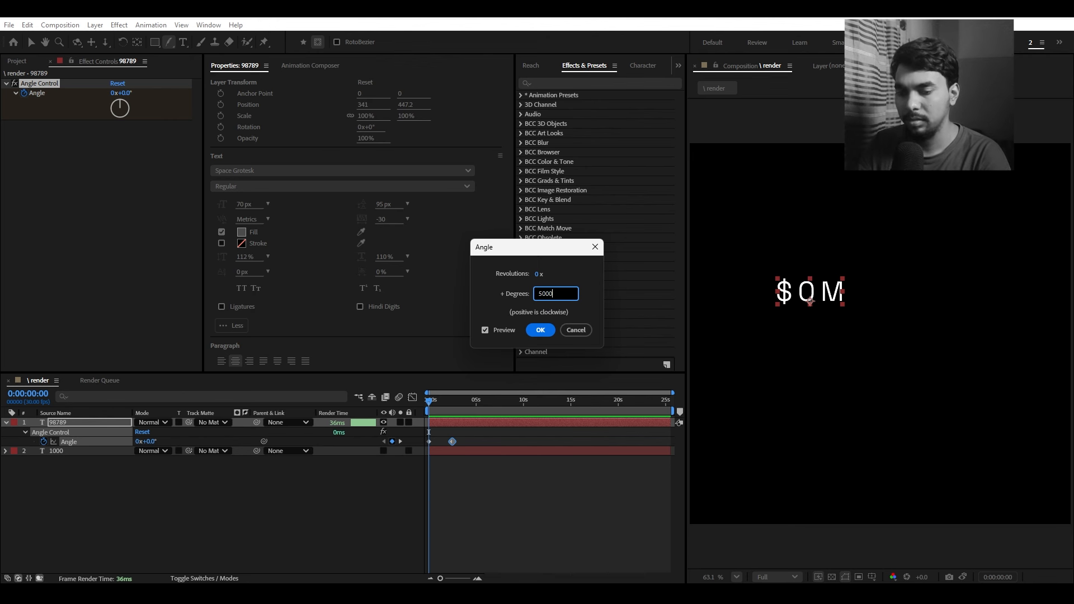
pyautogui.press('Return')
# Deselect the layer, preview the new counter animation, and switch back to the Selection tool.
pyautogui.click(518, 503)
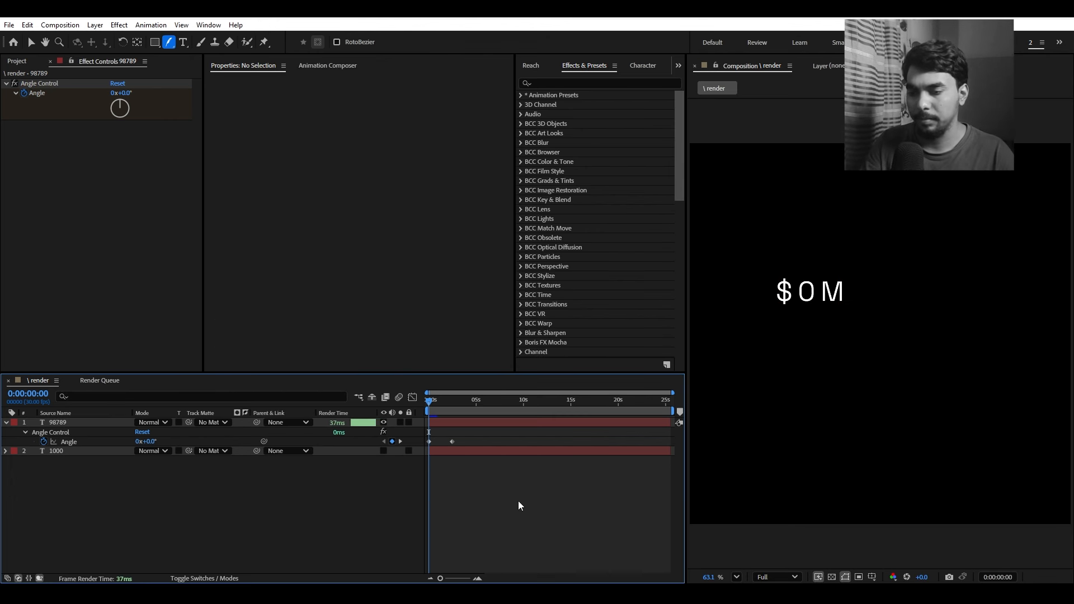
pyautogui.press('space')
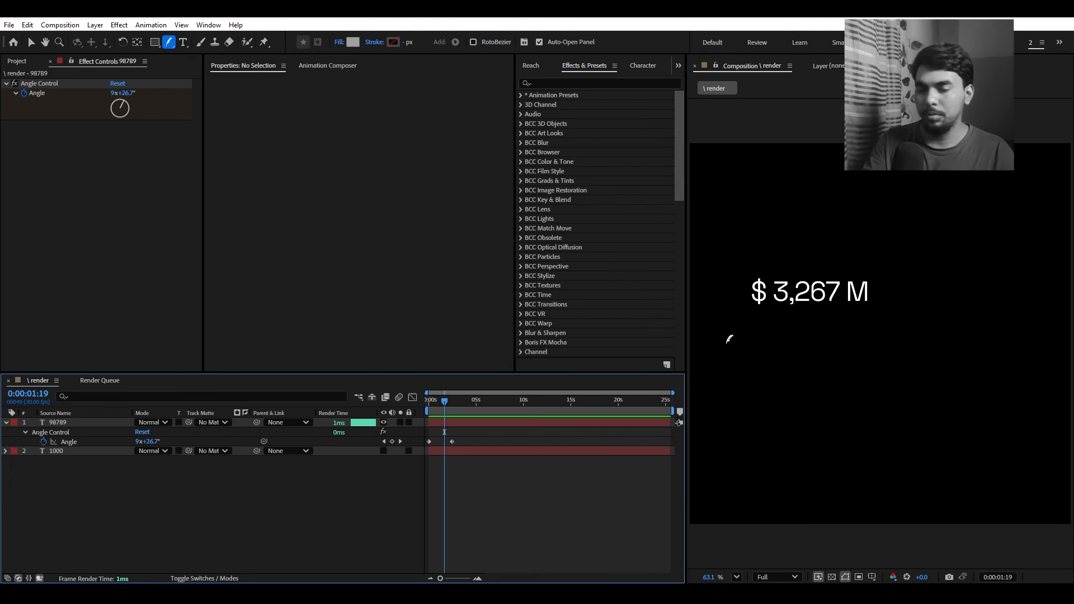
pyautogui.press('v')
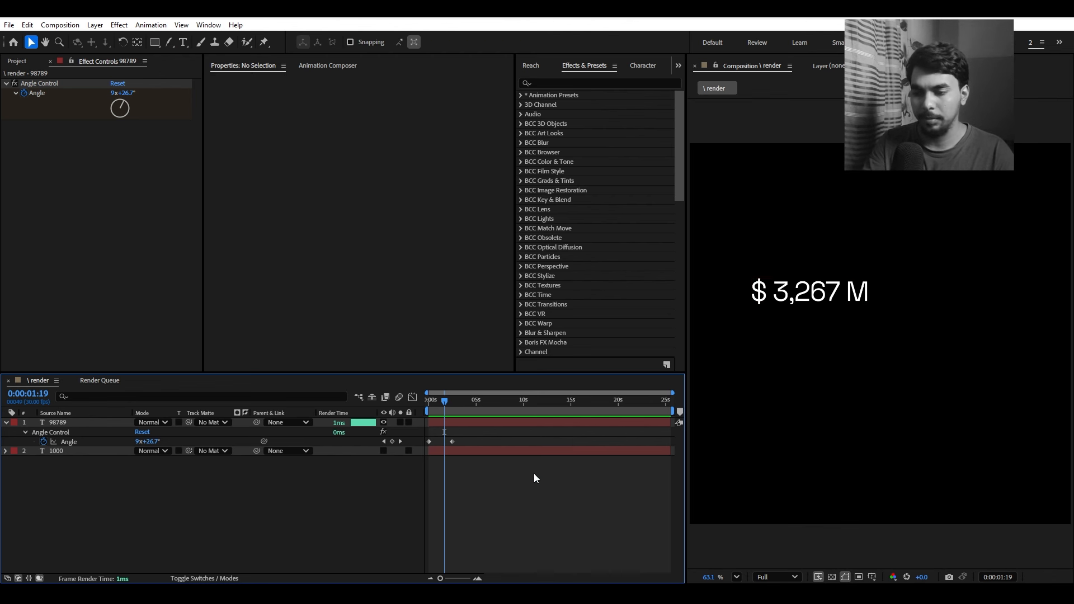